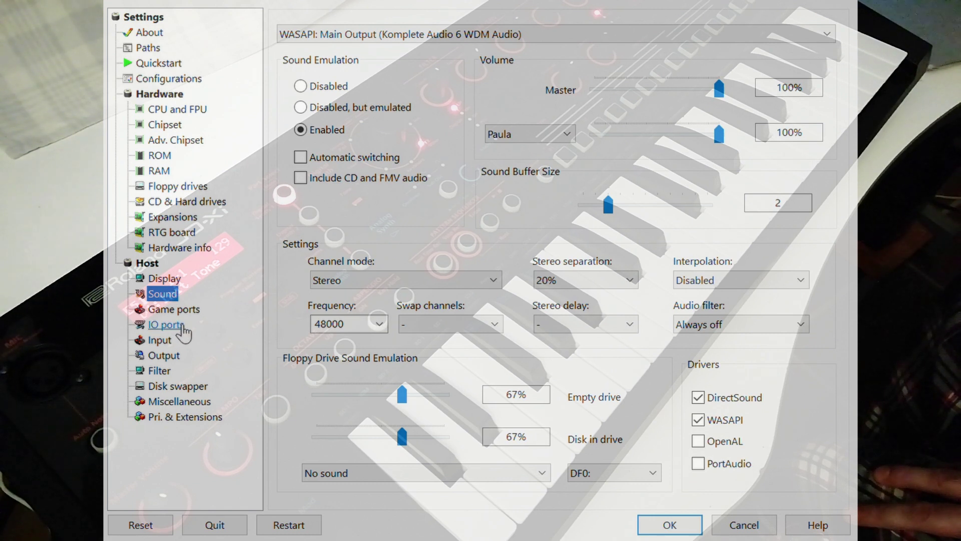
# - Route WinUAE's MIDI Out and MIDI In ports to the JD-Xi
pyautogui.click(166, 325)
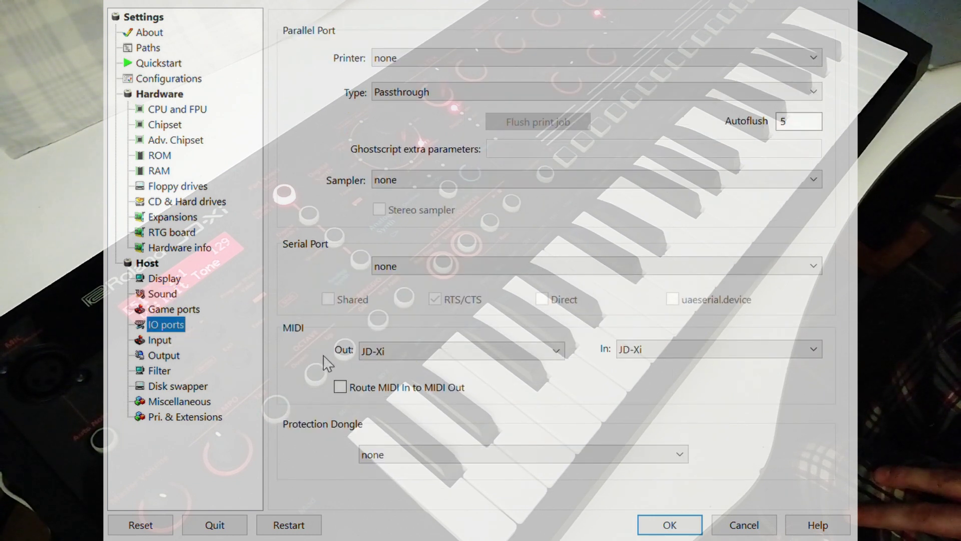
pyautogui.click(370, 358)
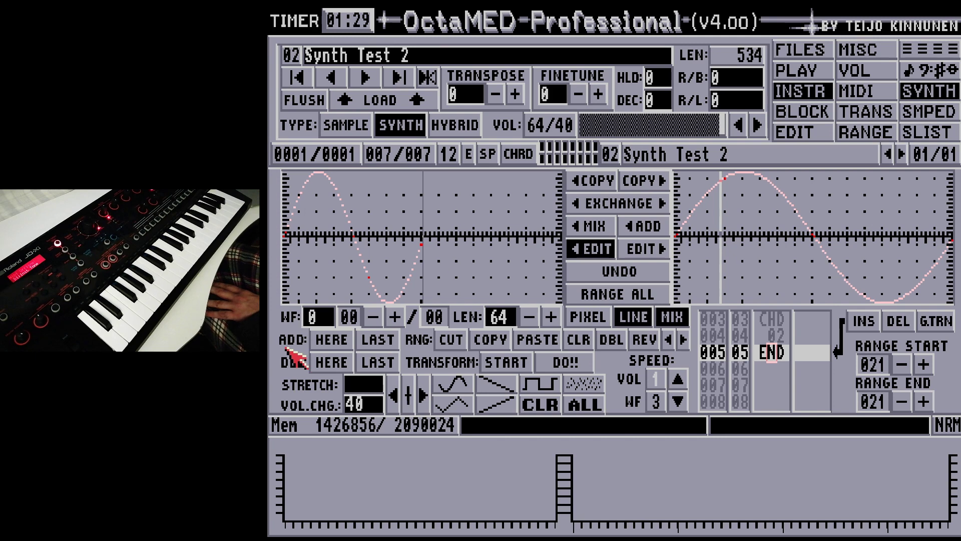
# - Add an empty waveform here and another at the end, then browse through them
pyautogui.click(331, 345)
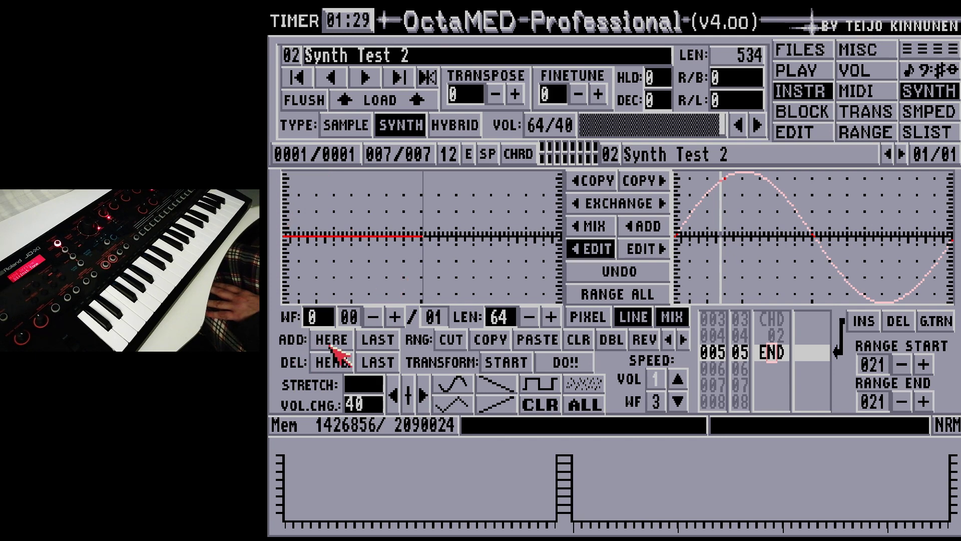
pyautogui.click(395, 320)
pyautogui.click(374, 317)
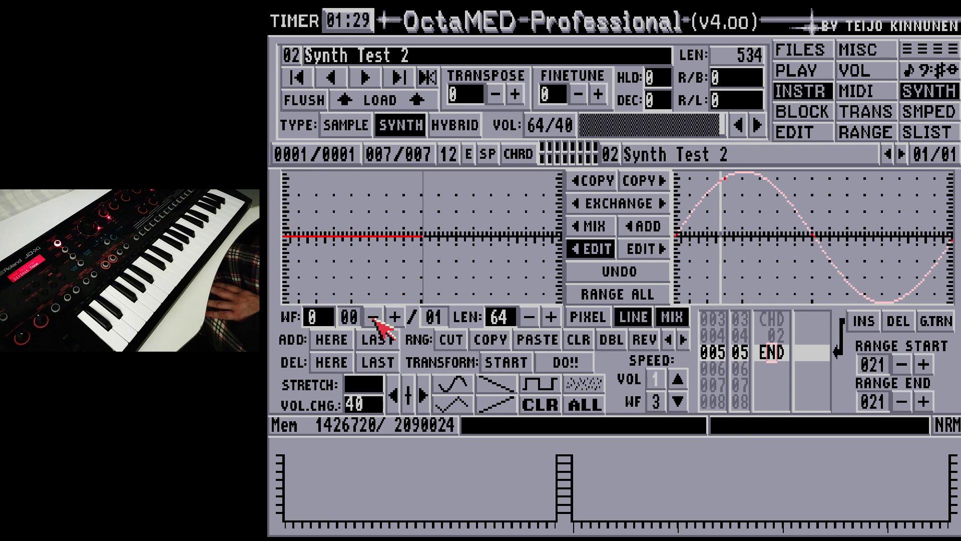
pyautogui.click(396, 317)
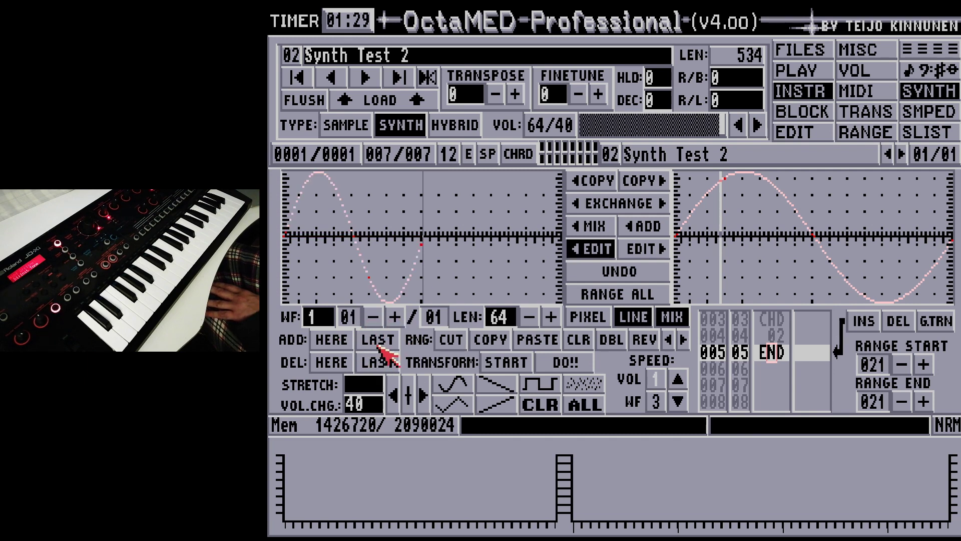
pyautogui.click(393, 344)
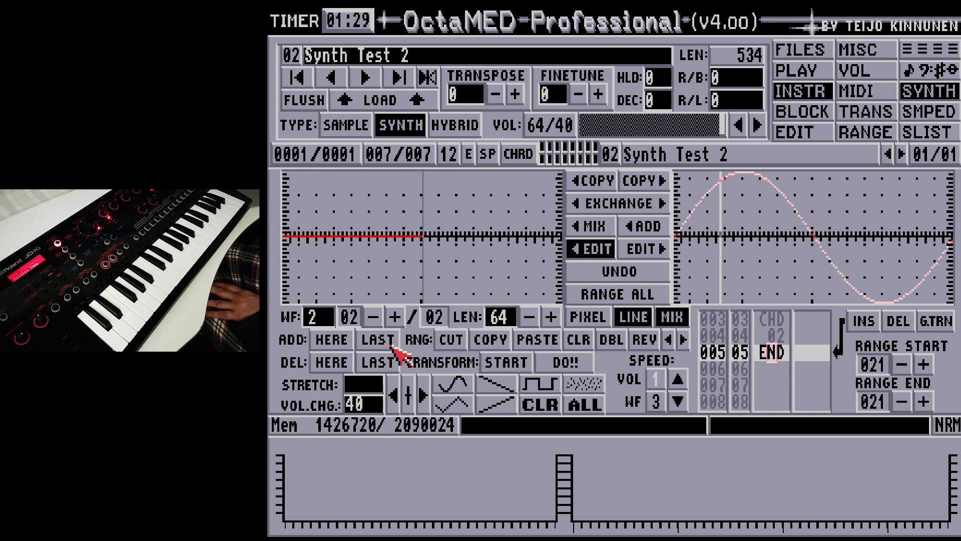
pyautogui.click(373, 319)
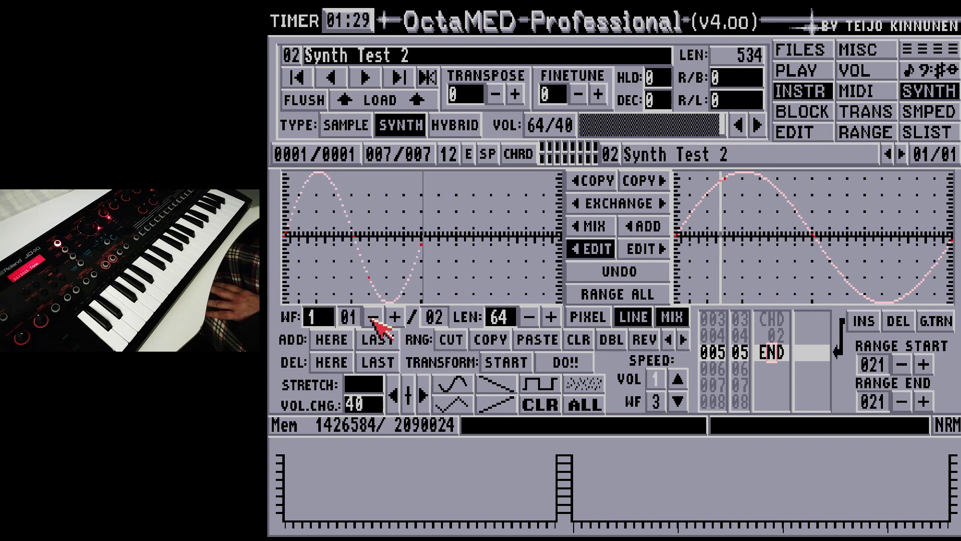
pyautogui.click(373, 319)
pyautogui.click(394, 317)
pyautogui.click(393, 318)
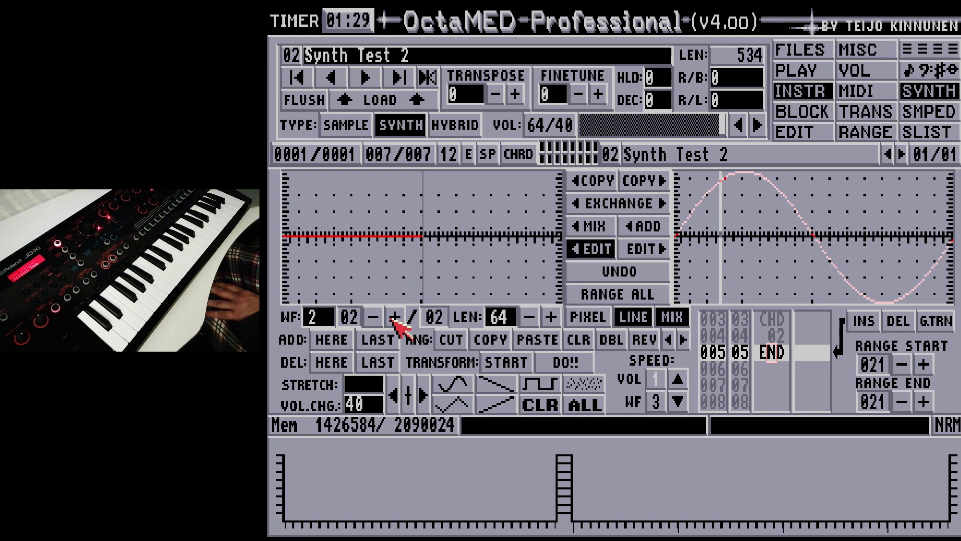
# - Delete the extra empty waveforms, leaving a single flat waveform
pyautogui.click(331, 362)
pyautogui.click(373, 317)
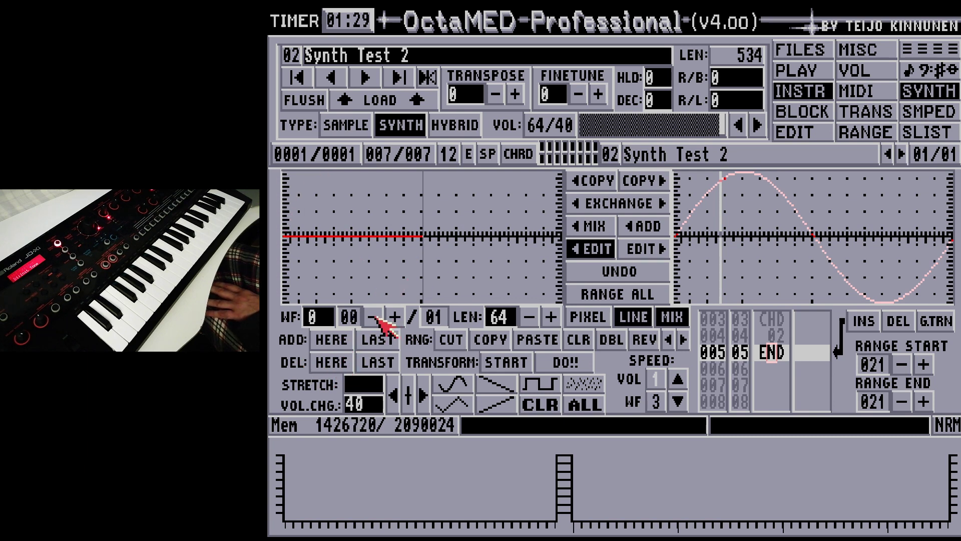
pyautogui.click(395, 317)
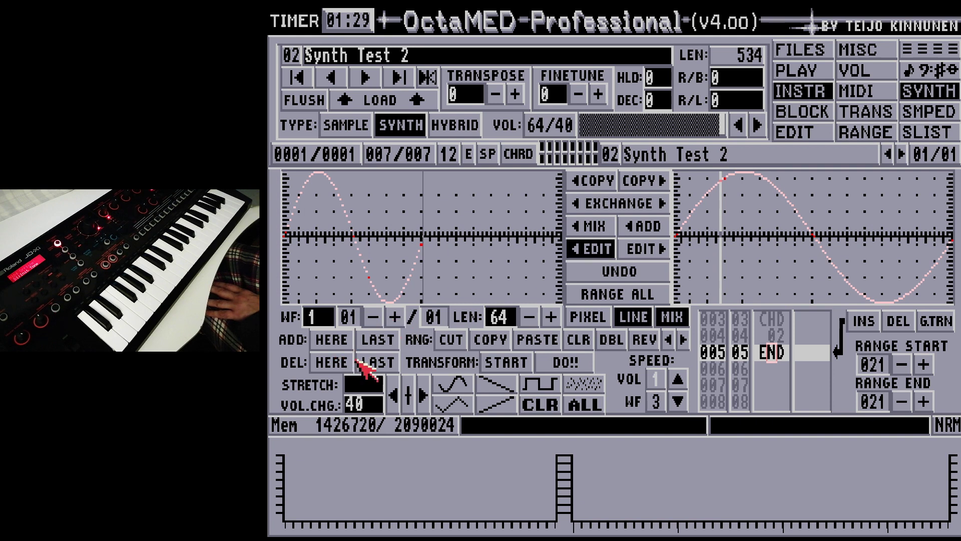
pyautogui.click(388, 366)
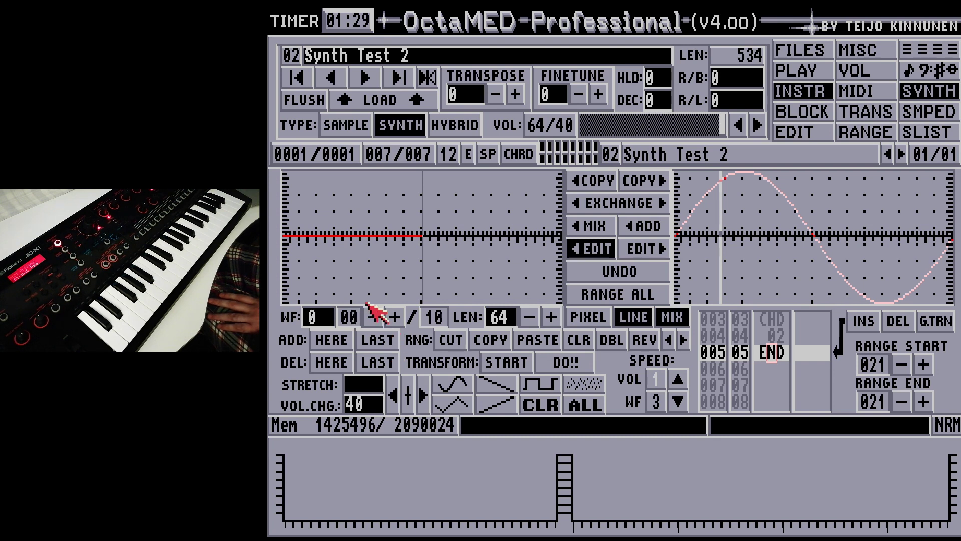
# - Fill waveforms 00 through 04 with sine waves
pyautogui.click(450, 389)
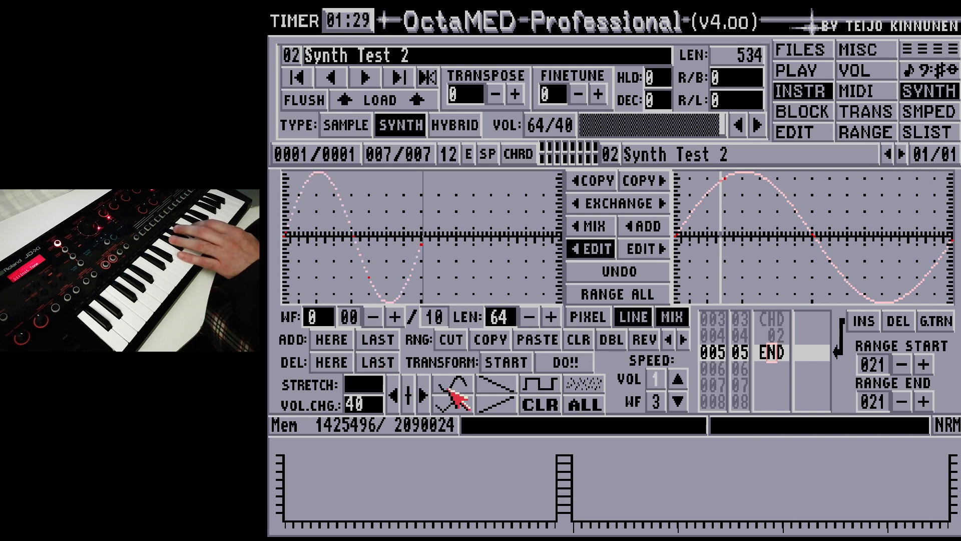
pyautogui.click(394, 320)
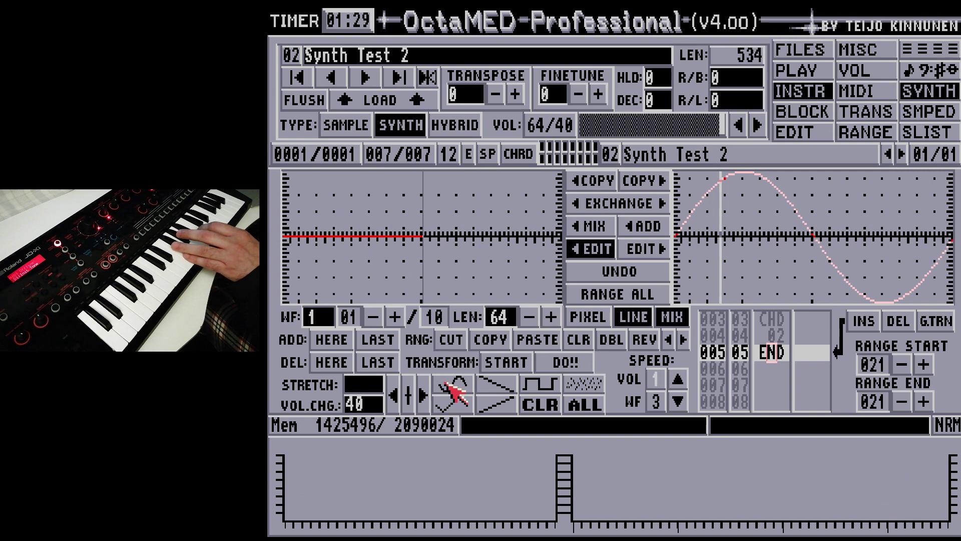
pyautogui.click(453, 390)
pyautogui.click(396, 320)
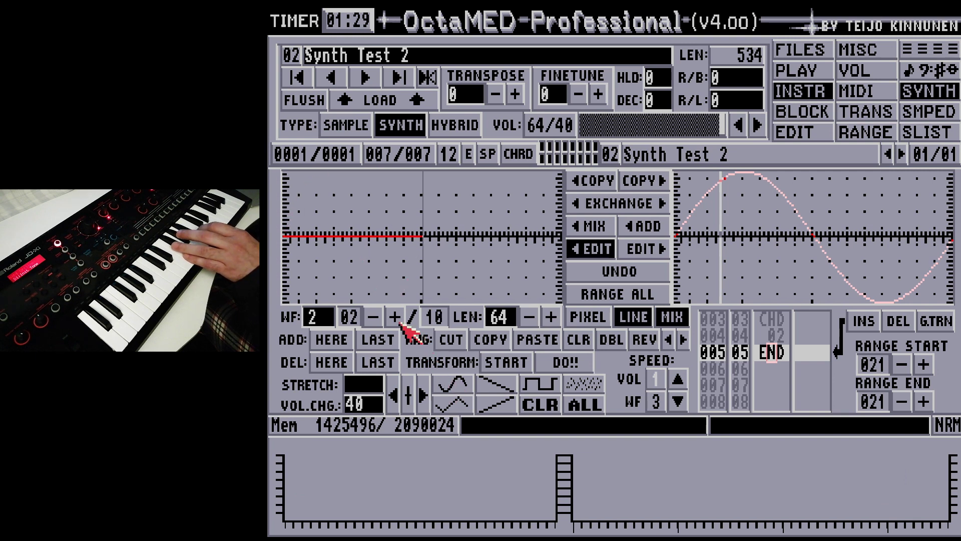
pyautogui.click(454, 386)
pyautogui.click(390, 320)
pyautogui.click(467, 384)
pyautogui.click(396, 319)
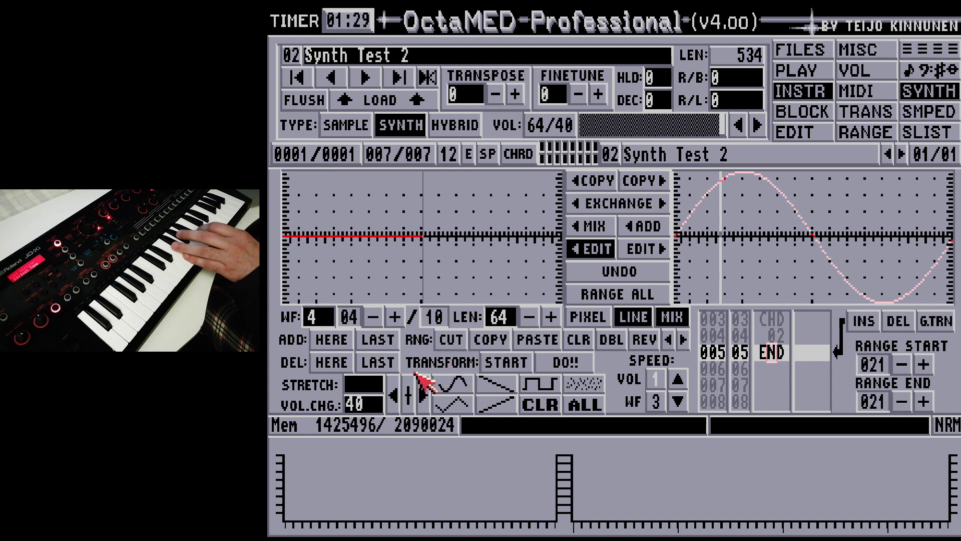
pyautogui.click(446, 388)
# - Fill waveforms 05 through 0A with sine waves
pyautogui.click(396, 318)
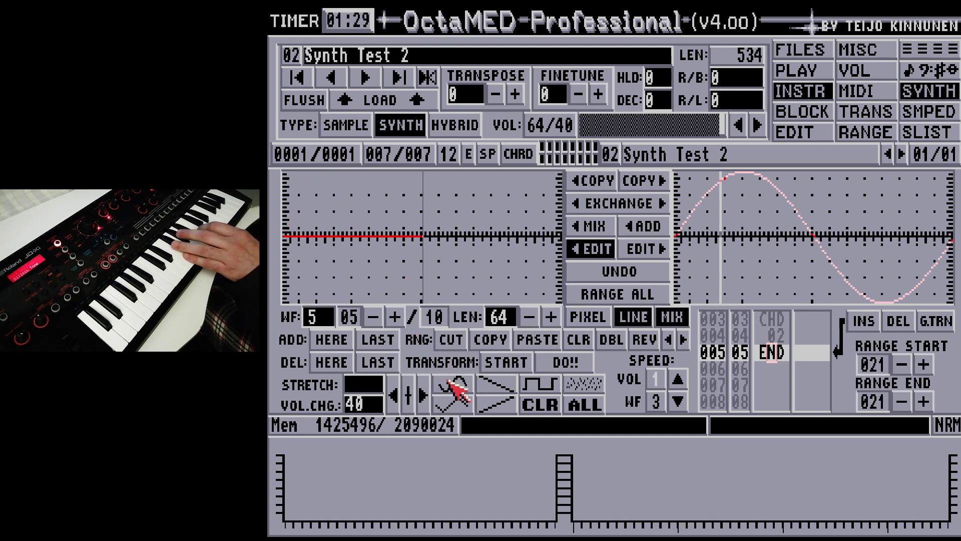
pyautogui.click(456, 386)
pyautogui.click(396, 318)
pyautogui.click(456, 387)
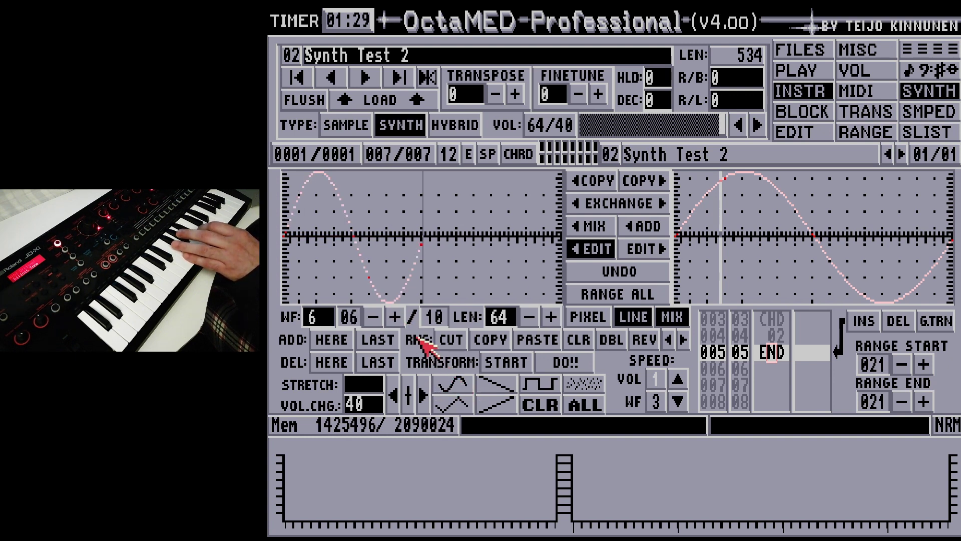
pyautogui.click(396, 319)
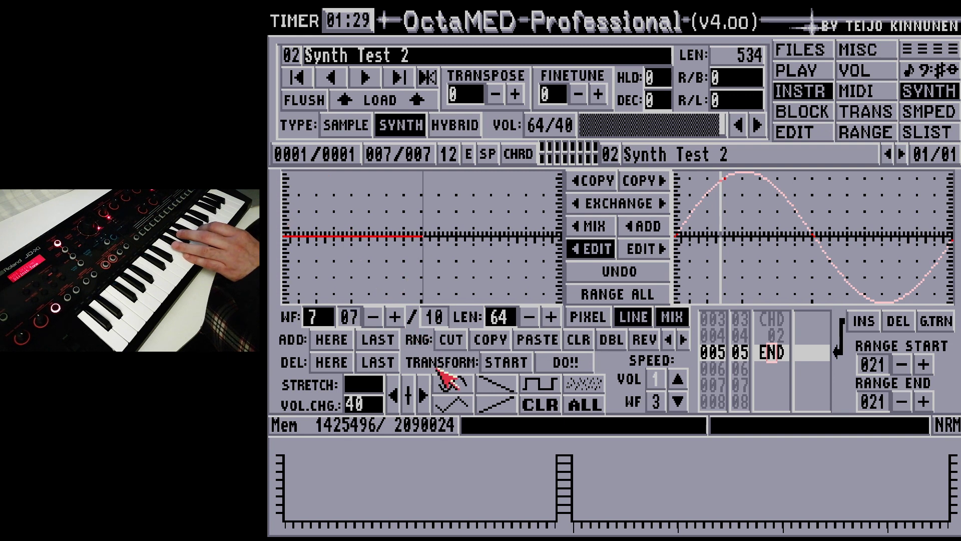
pyautogui.click(454, 387)
pyautogui.click(394, 318)
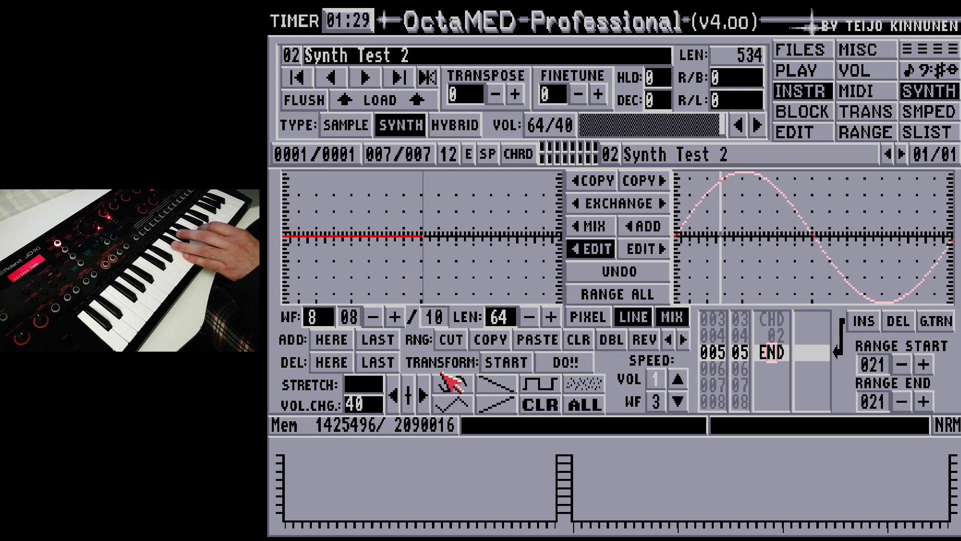
pyautogui.click(449, 385)
pyautogui.click(396, 318)
pyautogui.click(451, 383)
pyautogui.click(394, 317)
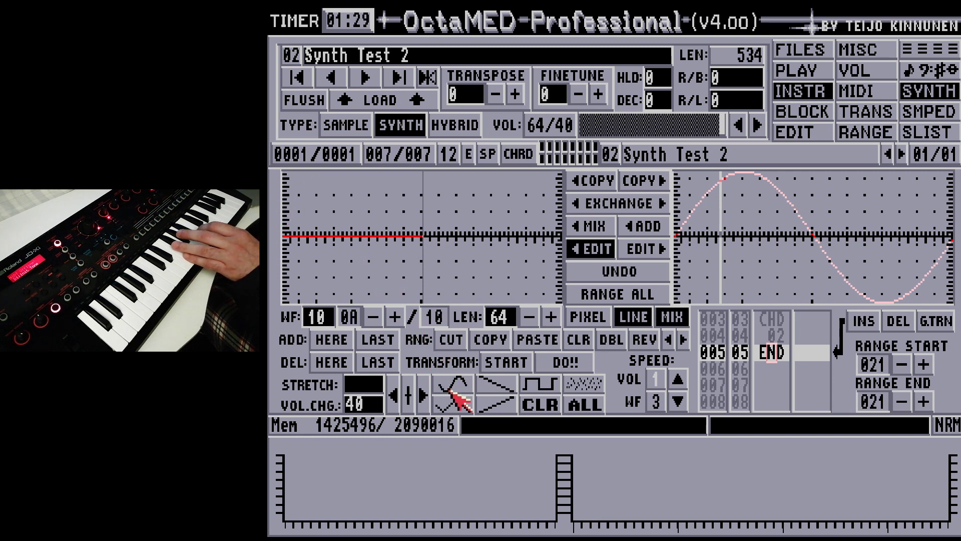
pyautogui.click(452, 382)
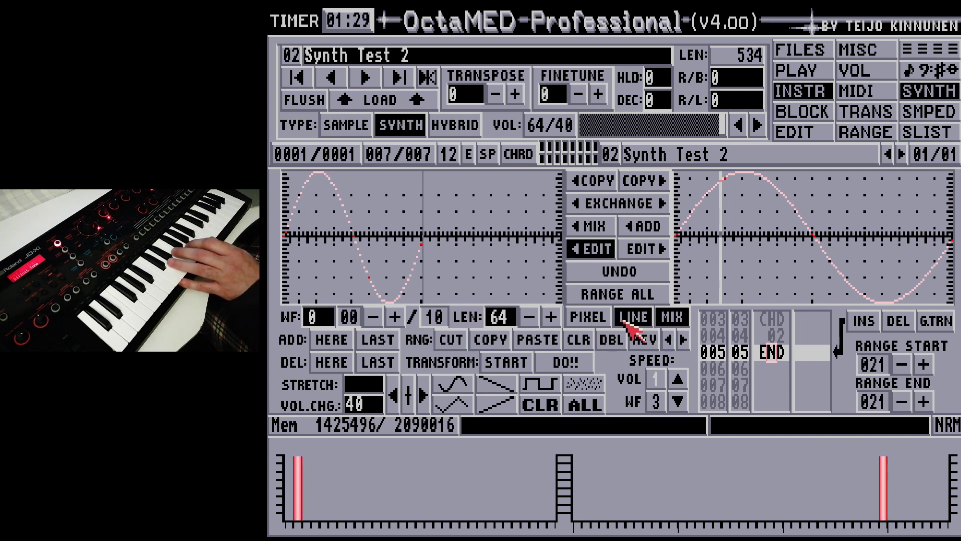
# - In pixel mode, hand-draw alterations on the sine slopes of waveforms 1, 3 and 8
pyautogui.click(593, 318)
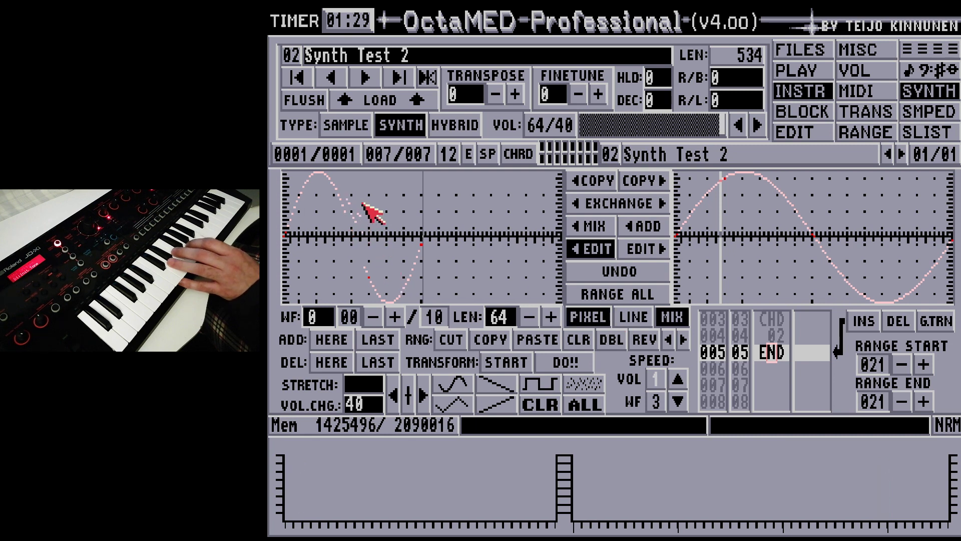
pyautogui.click(395, 318)
pyautogui.moveTo(371, 220)
pyautogui.mouseDown()
pyautogui.moveTo(394, 262)
pyautogui.moveTo(382, 255)
pyautogui.moveTo(383, 273)
pyautogui.moveTo(385, 261)
pyautogui.mouseUp()
pyautogui.click(401, 318)
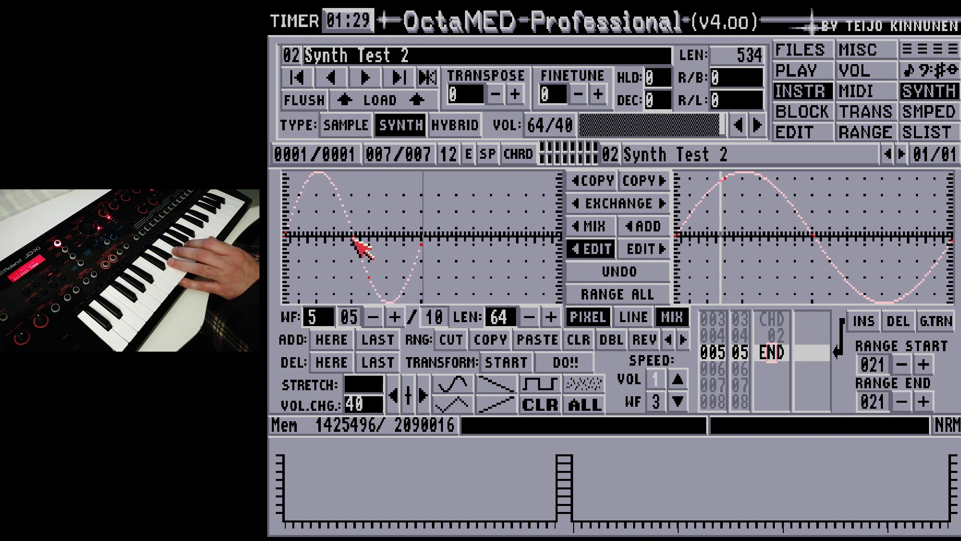
pyautogui.moveTo(304, 200); pyautogui.dragTo(316, 220)
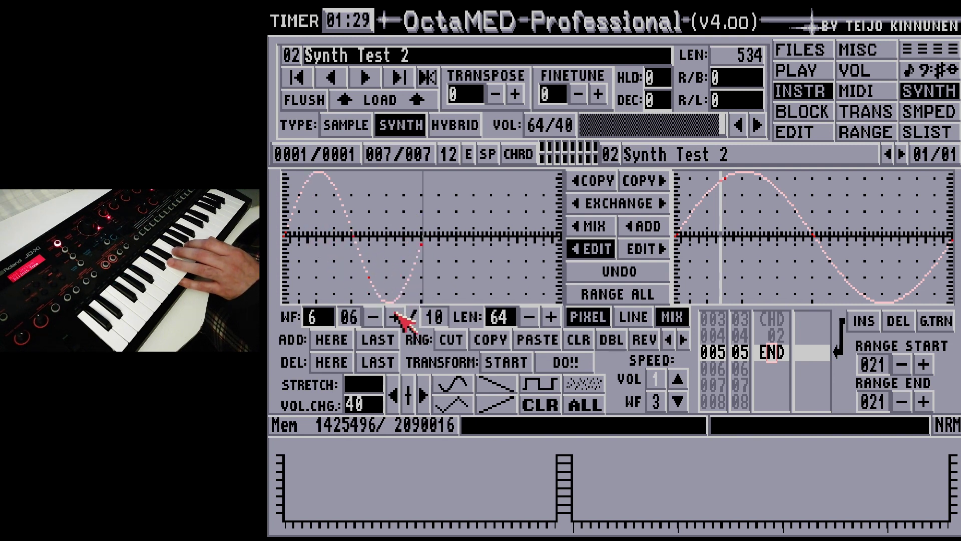
pyautogui.moveTo(317, 194); pyautogui.dragTo(332, 206)
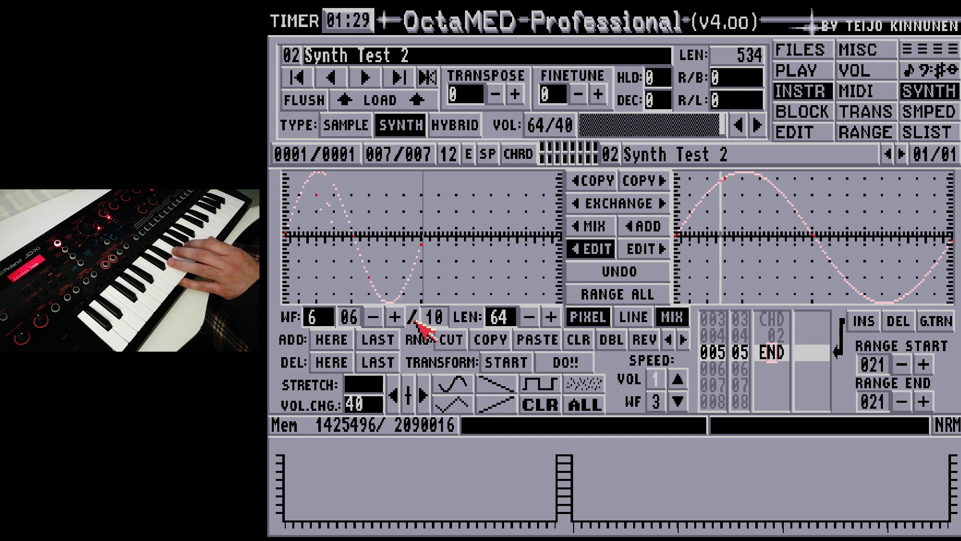
pyautogui.moveTo(289, 284); pyautogui.dragTo(317, 266)
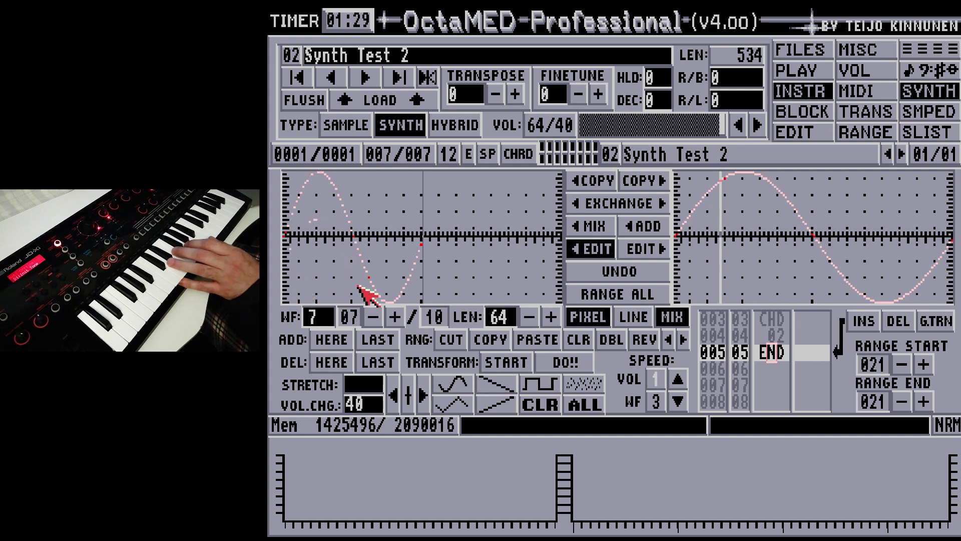
pyautogui.click(395, 316)
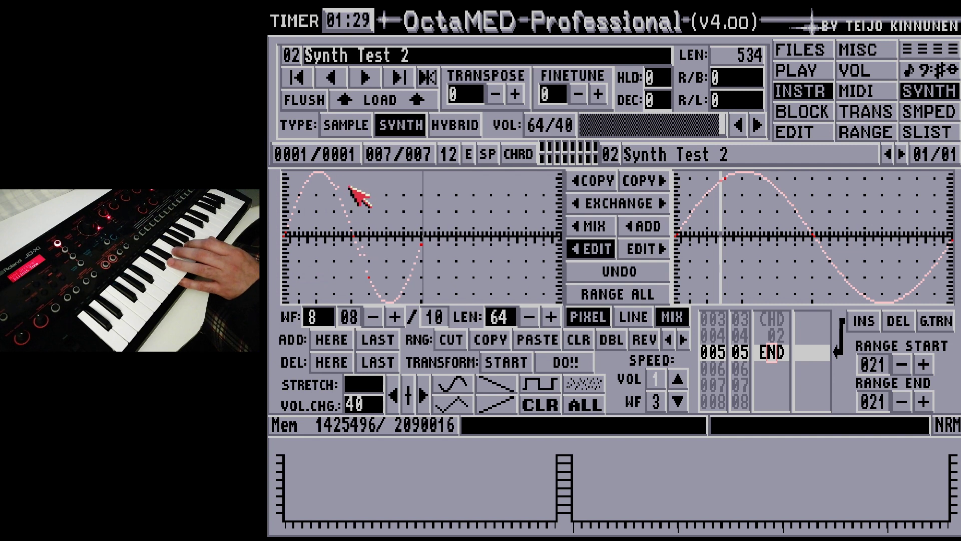
pyautogui.moveTo(392, 295)
pyautogui.mouseDown()
pyautogui.moveTo(374, 247)
pyautogui.moveTo(360, 235)
pyautogui.moveTo(333, 223)
pyautogui.mouseUp()
pyautogui.click(395, 317)
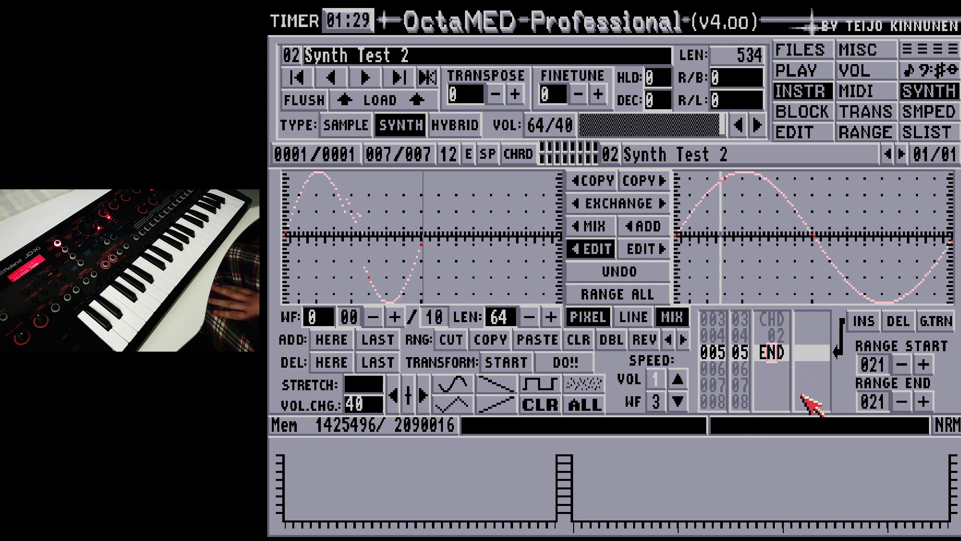
# - Enter a second 00 waveform entry at row 001 of the sequence list
pyautogui.press('Up')
pyautogui.press('Up')
pyautogui.press('Up')
pyautogui.press('Up')
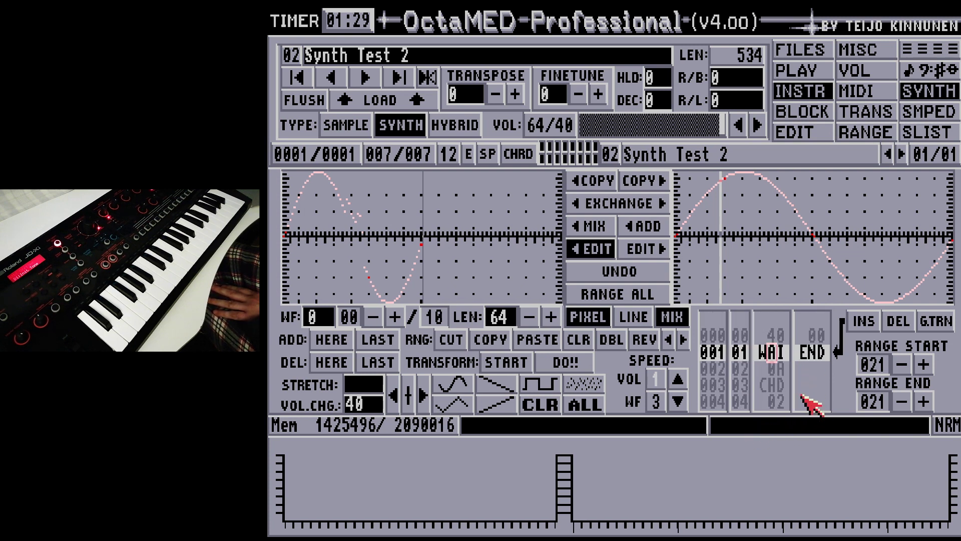
pyautogui.press('Up')
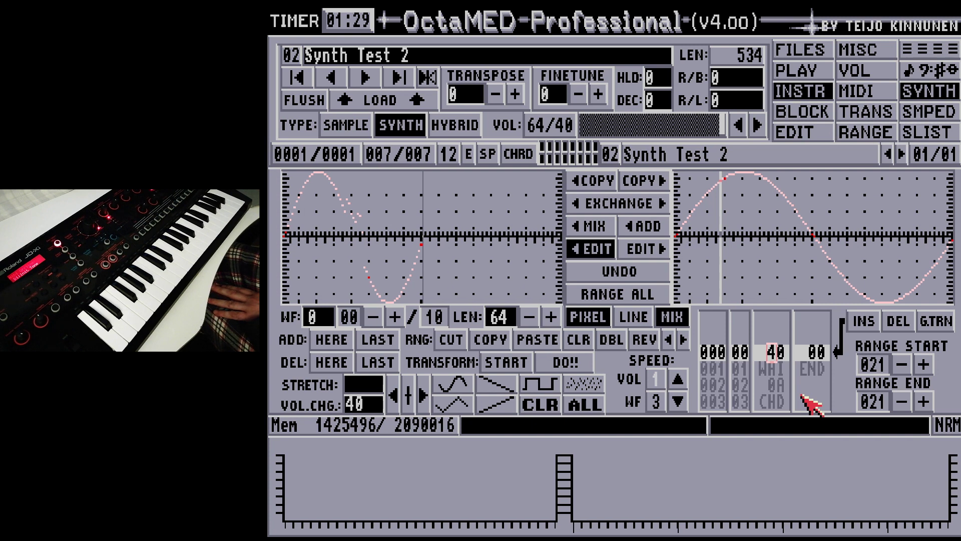
pyautogui.press('Right')
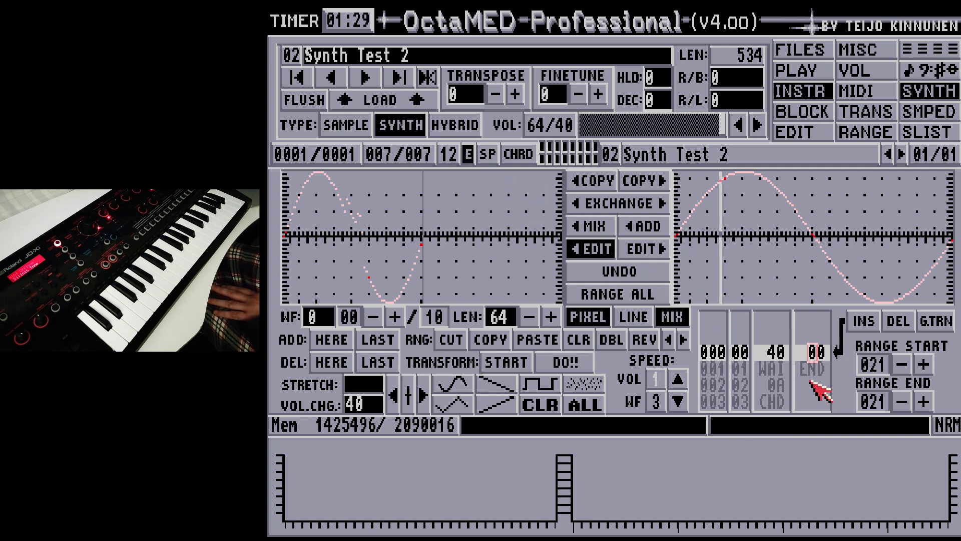
pyautogui.press('Down')
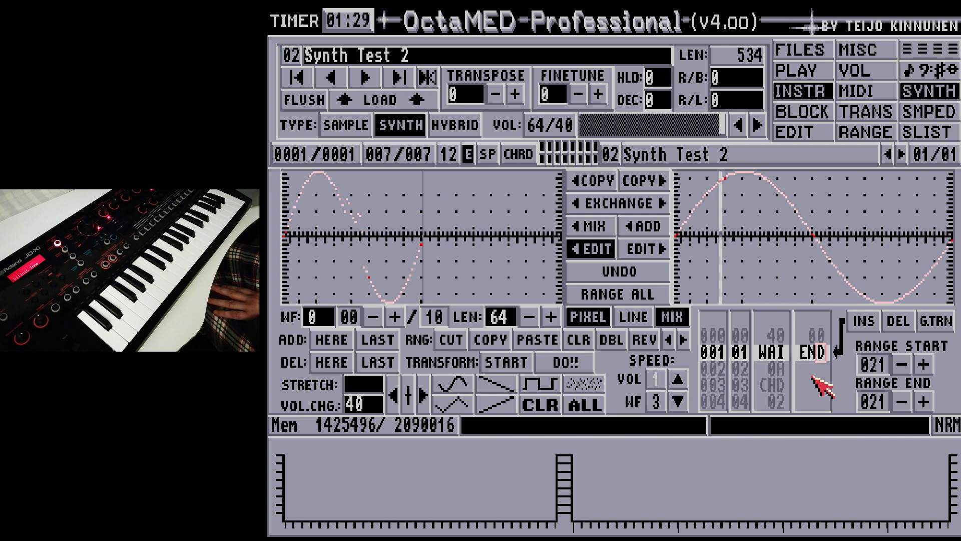
pyautogui.write('00')
# - Insert a new waveform sequence entry and enter a waveform speed of 3
pyautogui.click(859, 324)
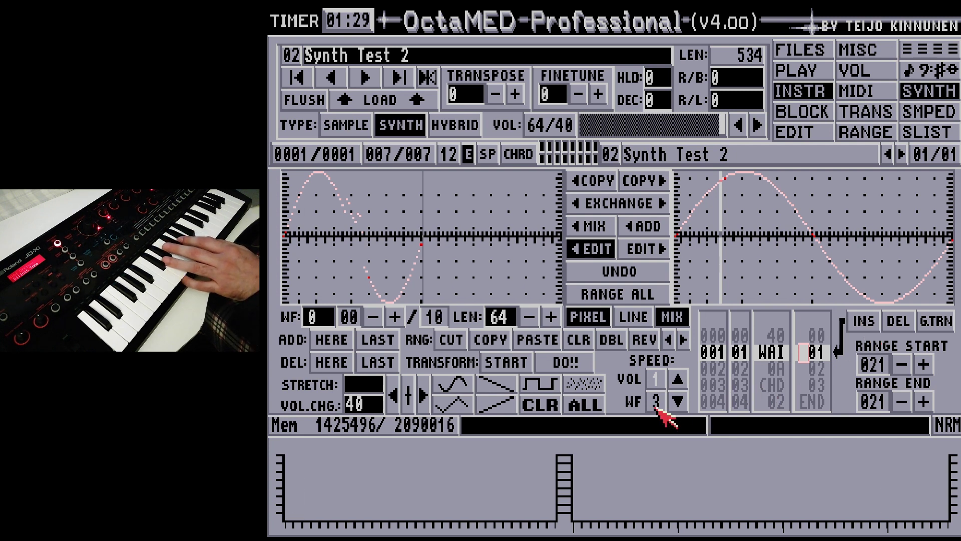
pyautogui.click(655, 401)
pyautogui.write('3')
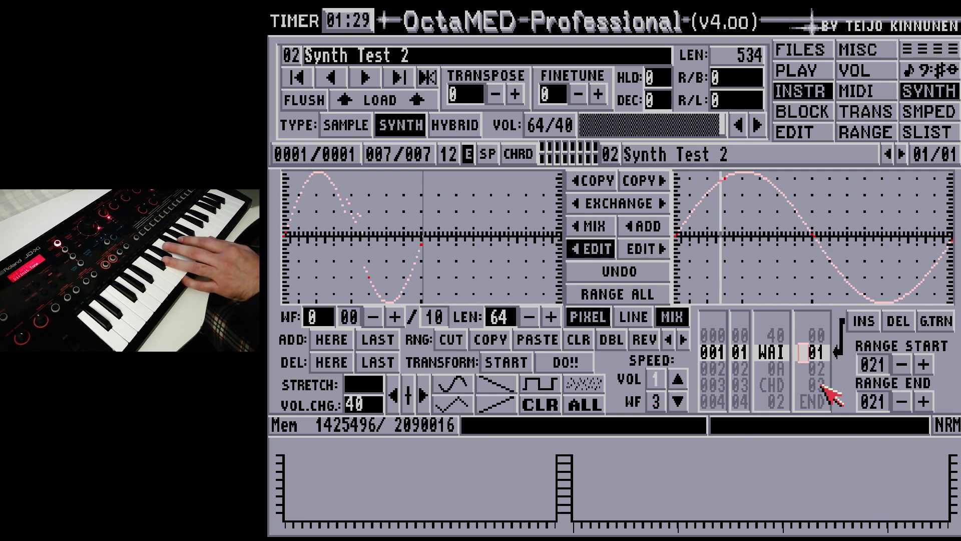
pyautogui.click(396, 317)
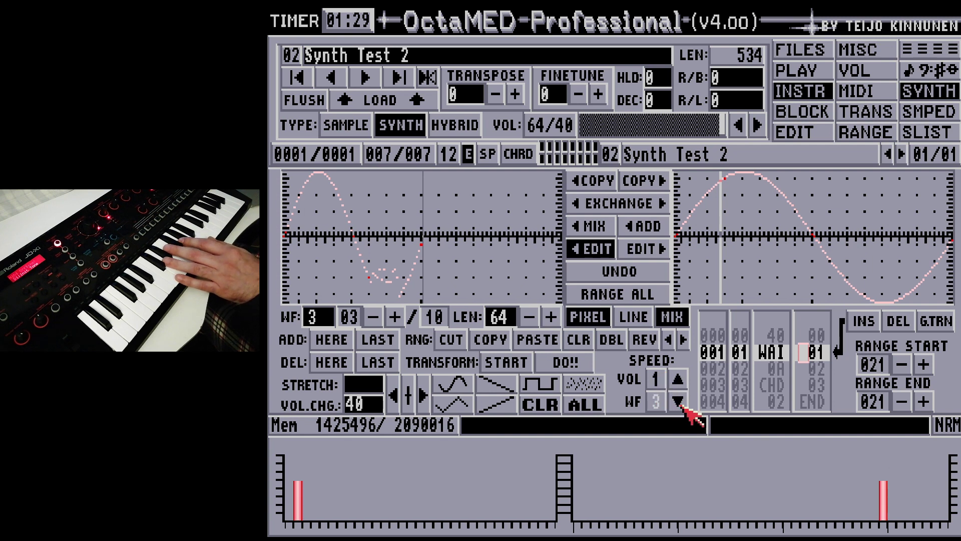
# - Try waveform speeds from B down to 1, settling on speed 2
pyautogui.click(679, 388)
pyautogui.click(680, 388)
pyautogui.click(679, 388)
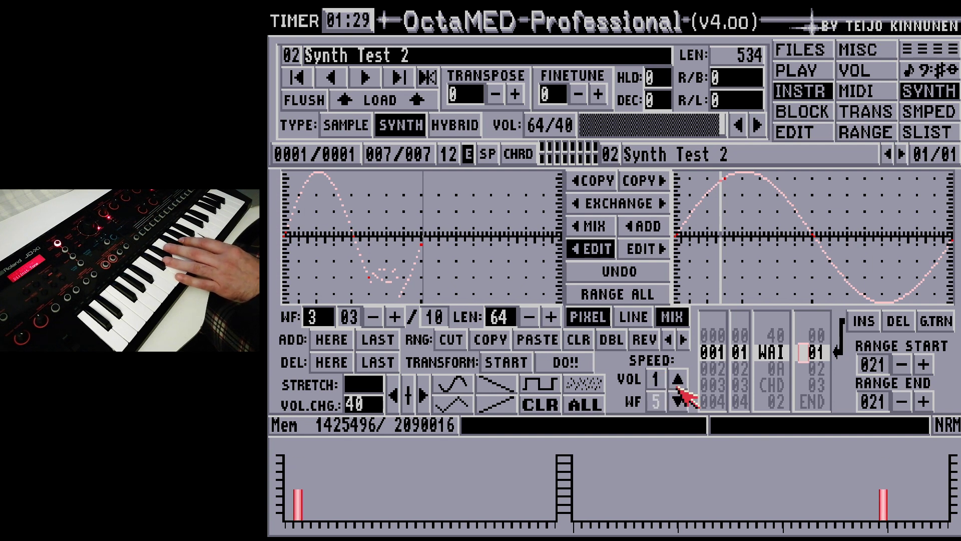
pyautogui.click(679, 388)
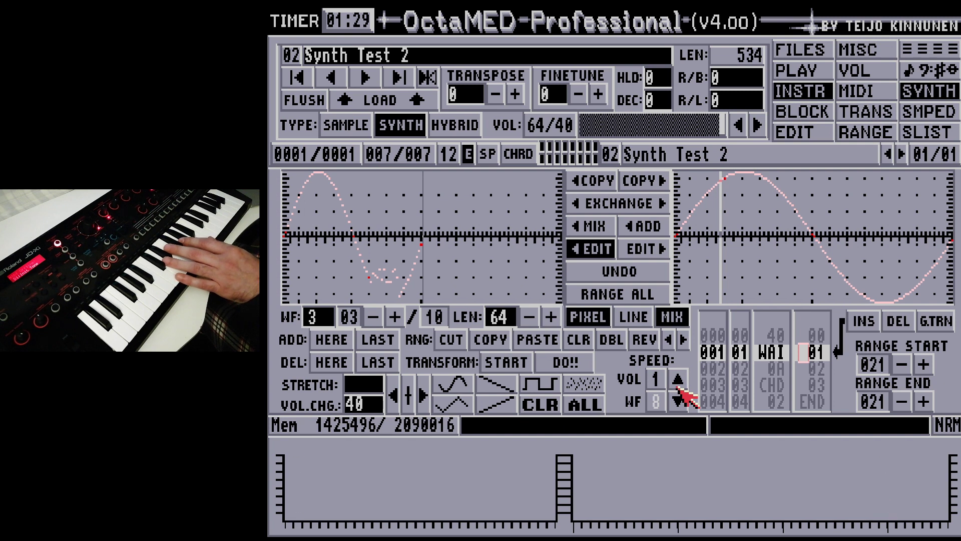
pyautogui.click(680, 388)
pyautogui.click(679, 388)
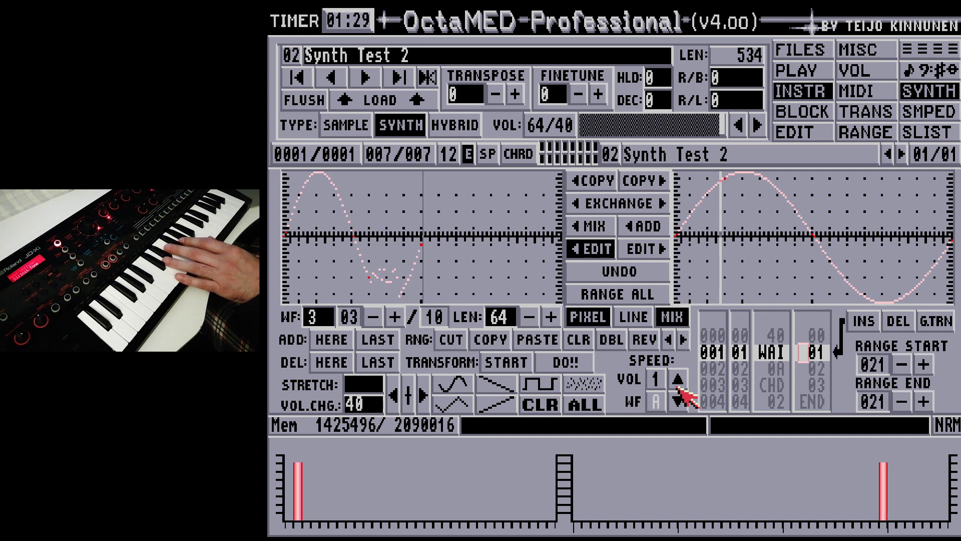
pyautogui.click(679, 387)
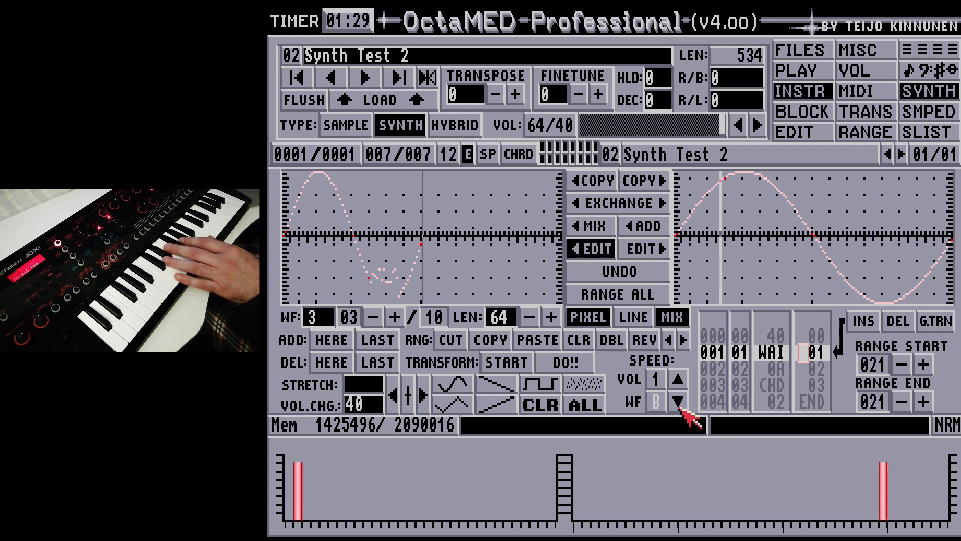
pyautogui.click(678, 402)
pyautogui.click(679, 402)
pyautogui.click(679, 402)
pyautogui.click(678, 402)
pyautogui.click(678, 402)
pyautogui.click(679, 402)
pyautogui.click(678, 402)
pyautogui.click(678, 402)
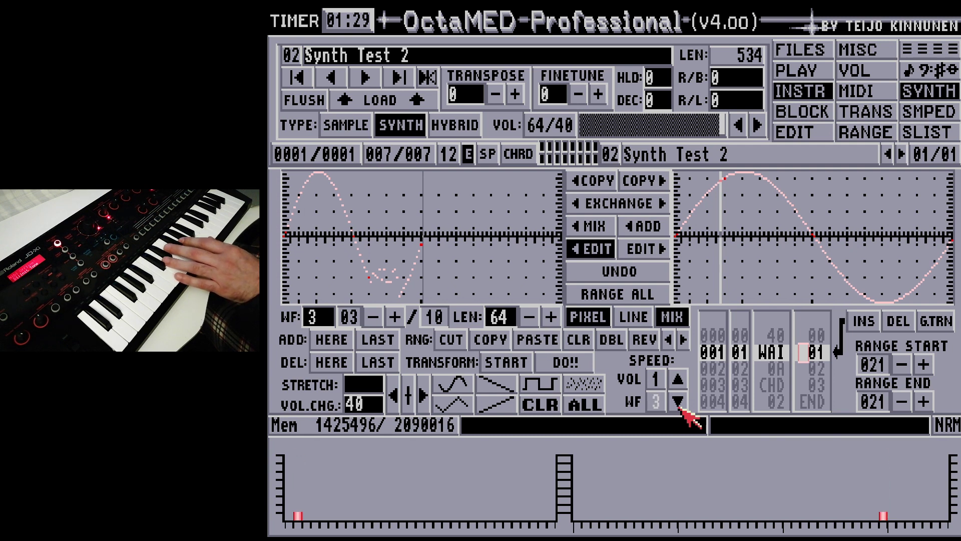
pyautogui.click(678, 402)
pyautogui.click(678, 402)
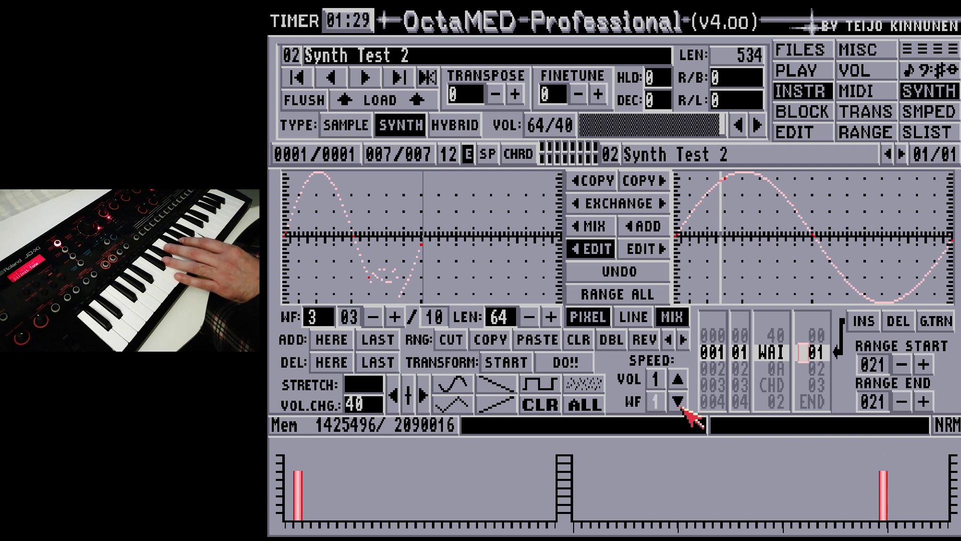
pyautogui.click(678, 380)
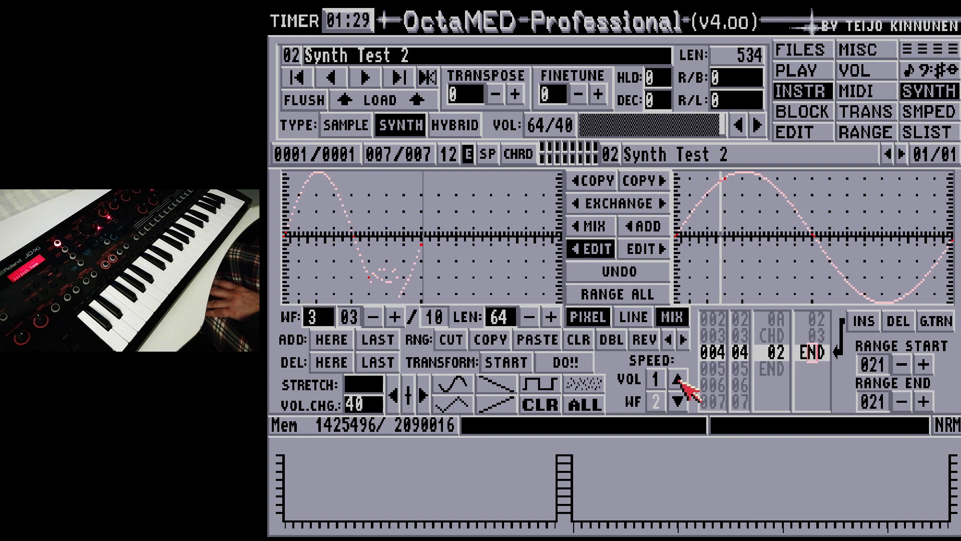
# - Extend the waveform sequence with consecutive entries 04 up to 0A
pyautogui.write('00')
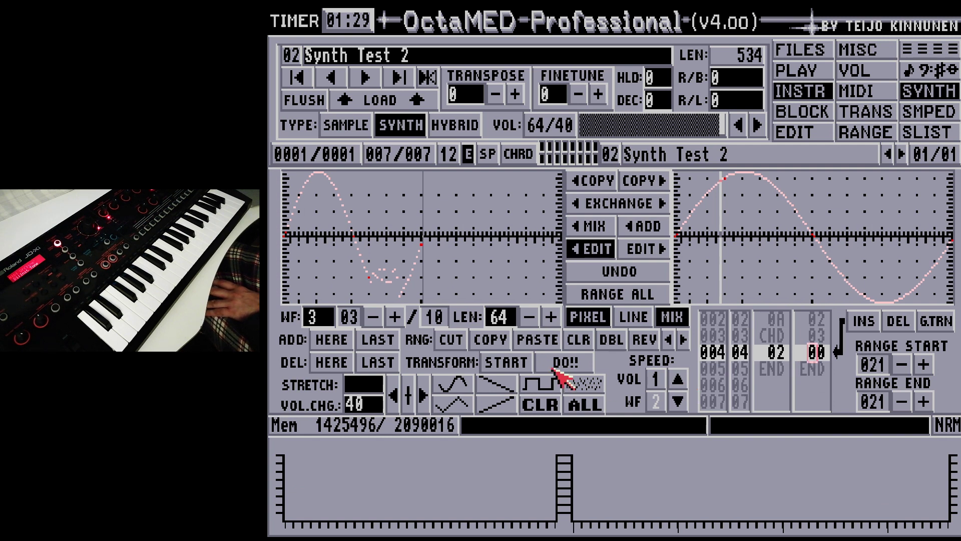
pyautogui.click(395, 317)
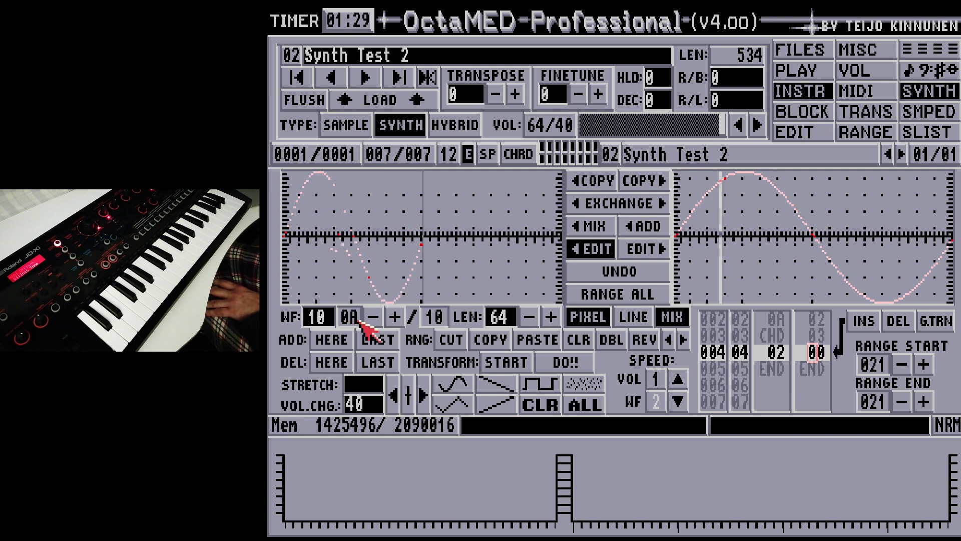
pyautogui.press('Right')
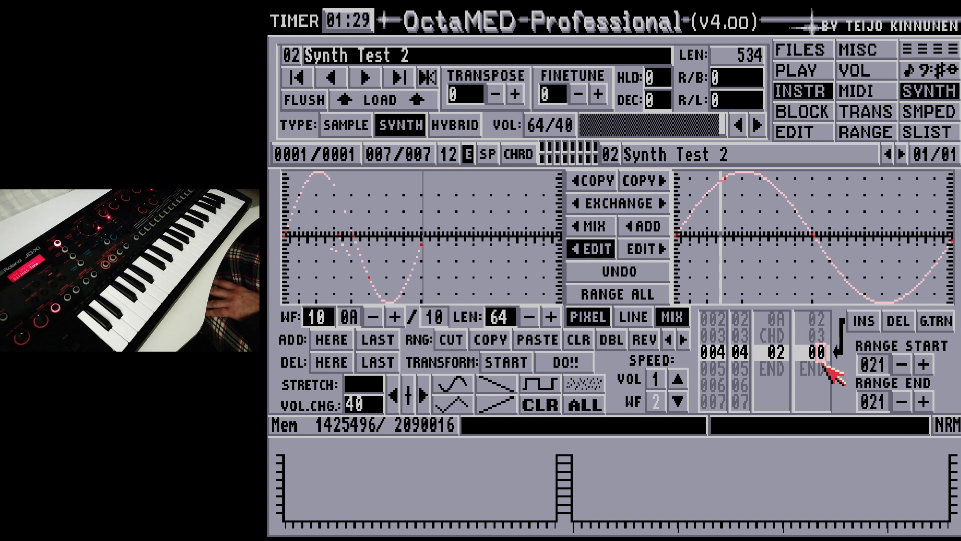
pyautogui.press('a')
pyautogui.press('Up')
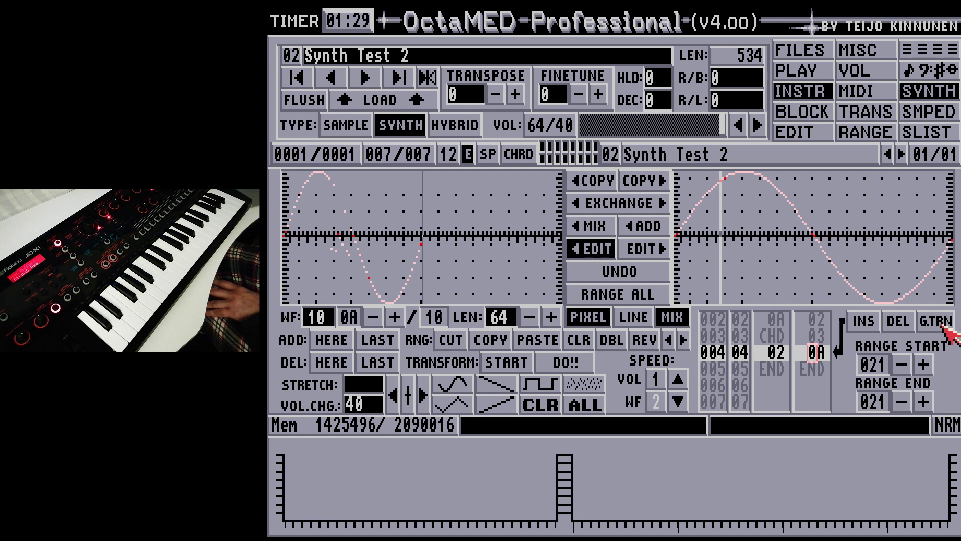
pyautogui.press('Delete')
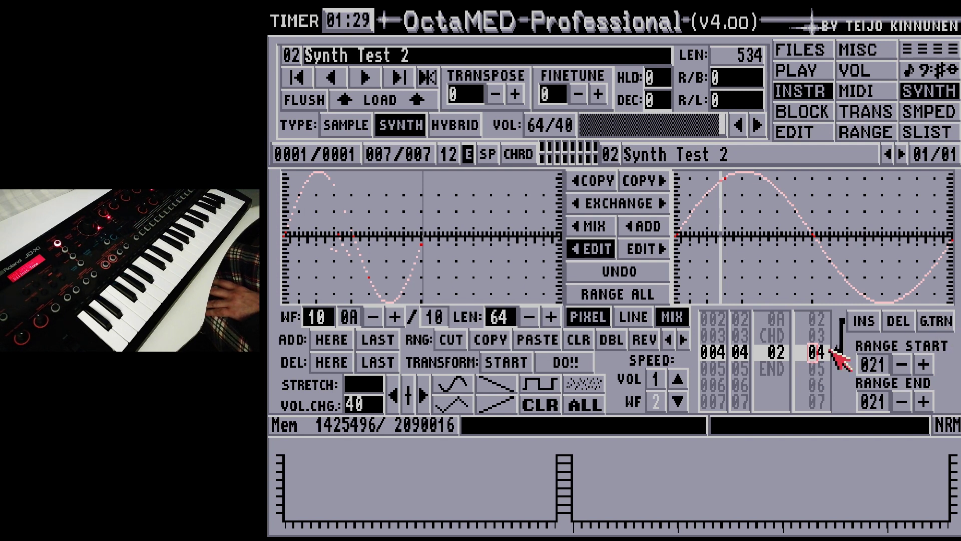
pyautogui.press('Down')
pyautogui.press('Down')
pyautogui.press('Down')
pyautogui.press('Down')
pyautogui.press('Down')
pyautogui.press('Down')
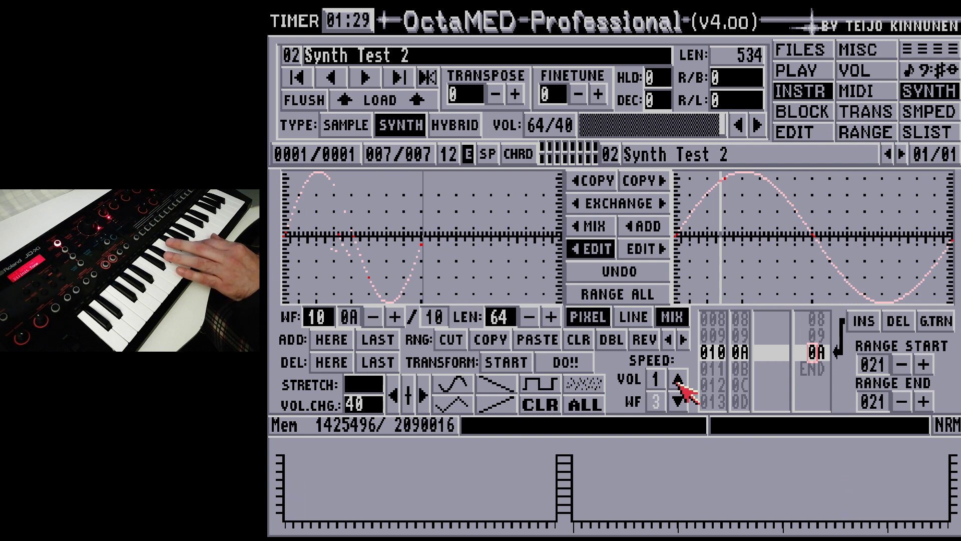
# - Adjust the waveform sequence speed to 6
pyautogui.click(678, 382)
pyautogui.click(678, 382)
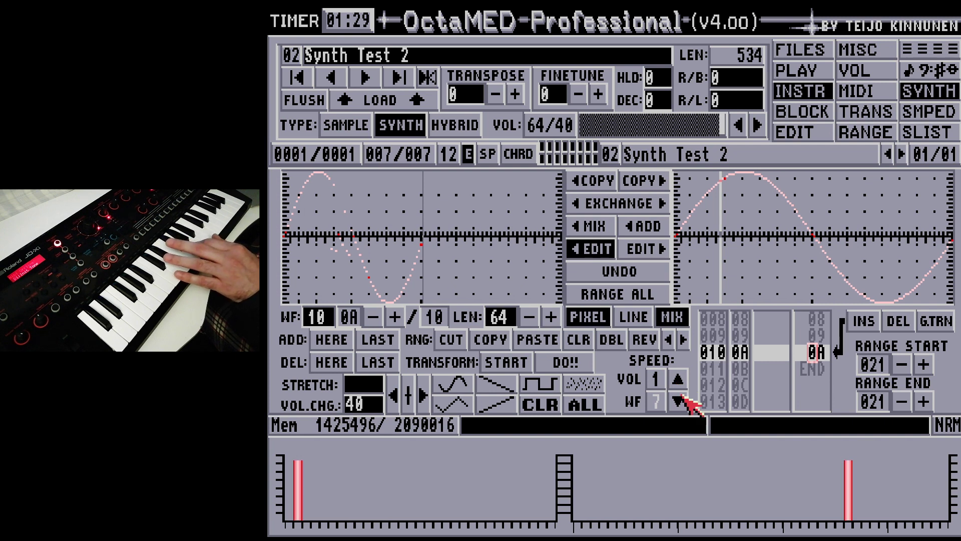
pyautogui.click(678, 401)
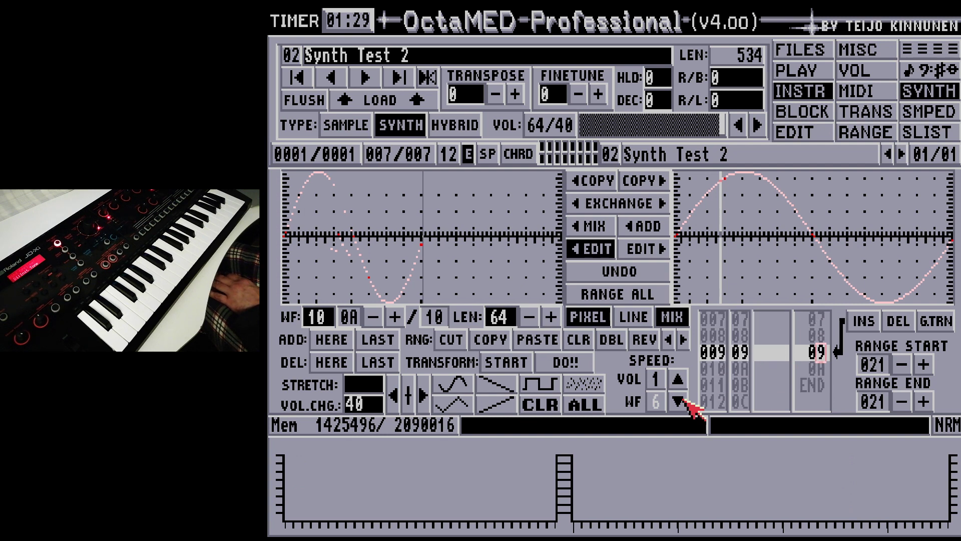
# - Enter 09 down to 00 after 0A and add JMP 00 before END
pyautogui.write('0')
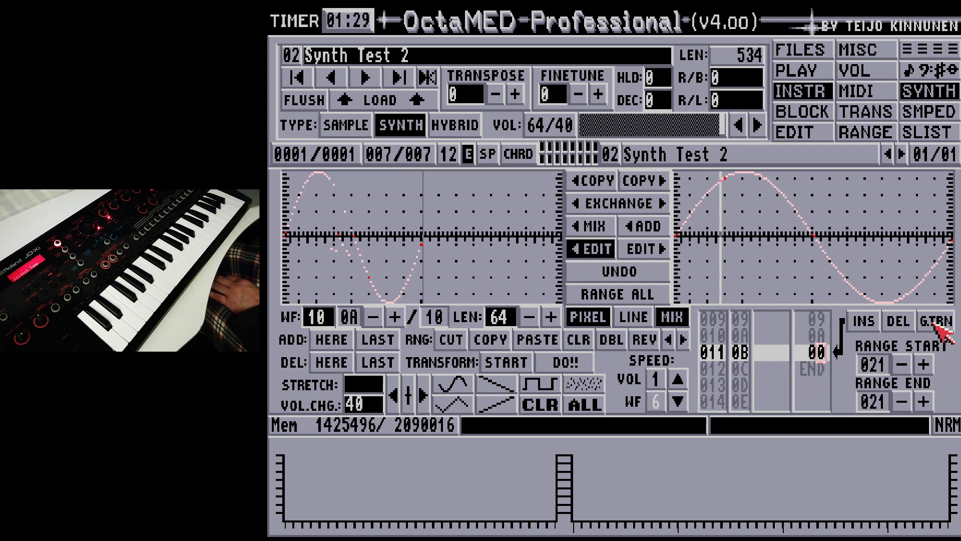
pyautogui.write('9')
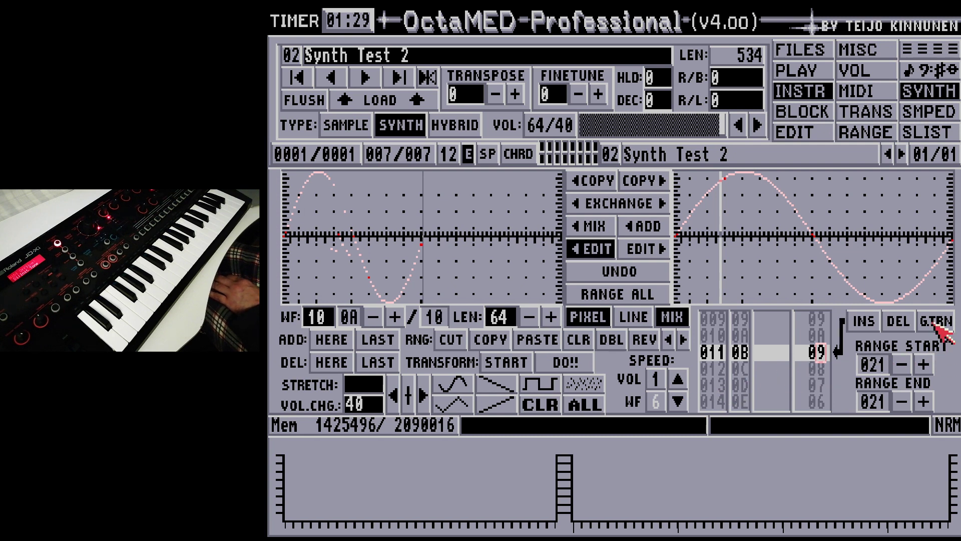
pyautogui.press('Down')
pyautogui.press('Down')
pyautogui.press('Down')
pyautogui.press('Down')
pyautogui.press('Down')
pyautogui.press('Down')
pyautogui.press('Down')
pyautogui.press('Down')
pyautogui.press('Down')
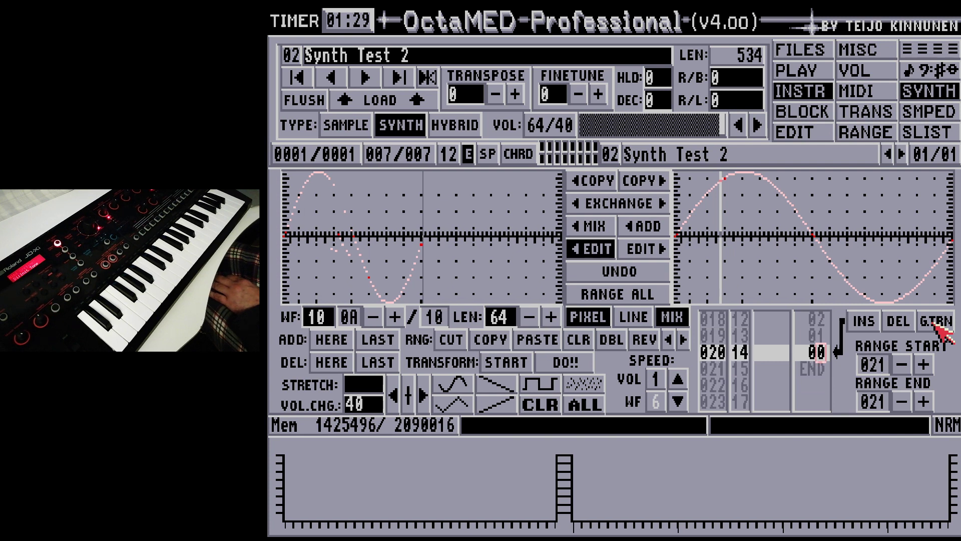
pyautogui.press('Down')
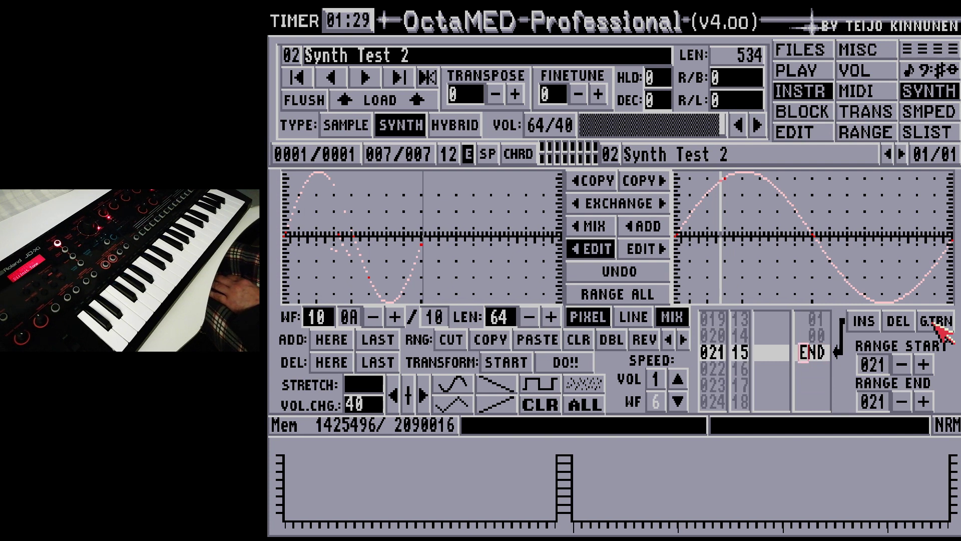
pyautogui.write('00')
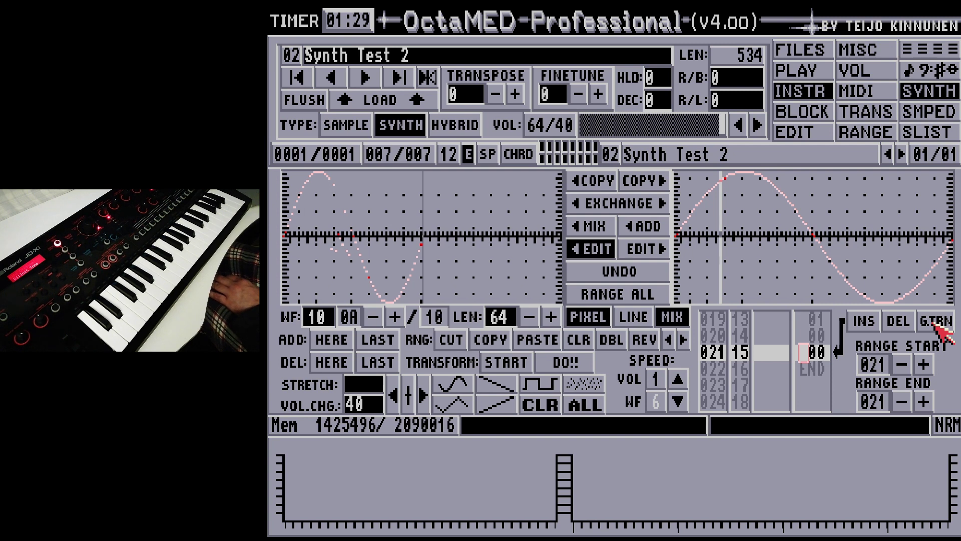
pyautogui.write('j')
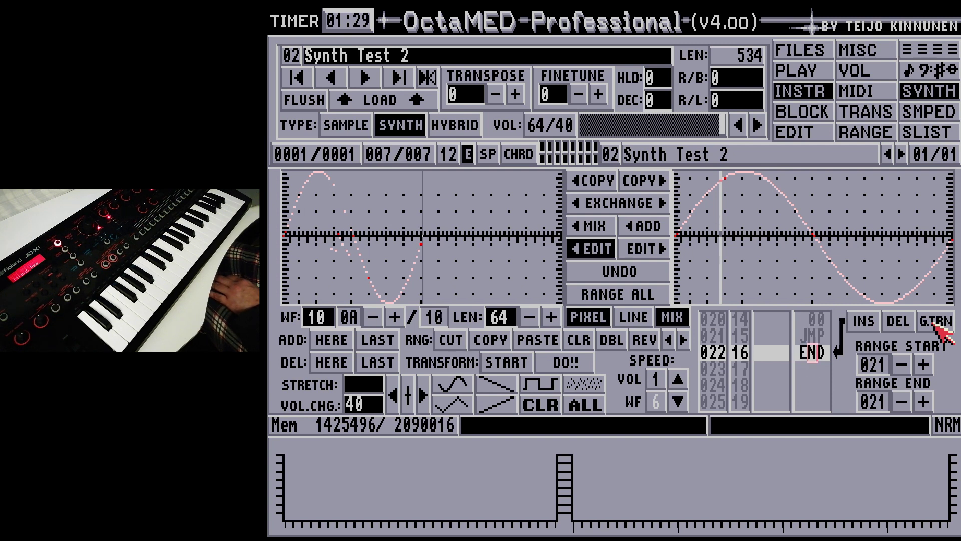
pyautogui.write('00')
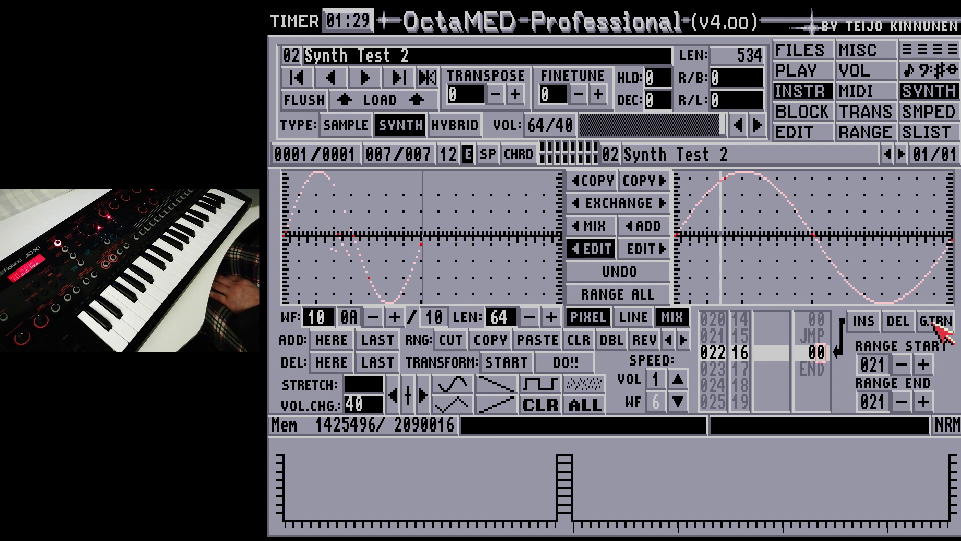
pyautogui.press('Up')
pyautogui.press('Up')
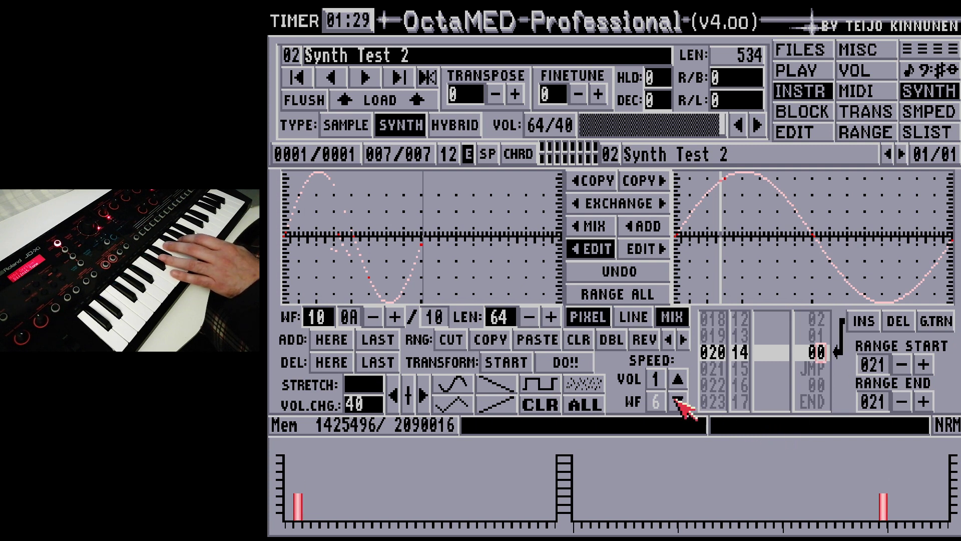
# - Raise the volume sequence speed to 4 and lower the waveform speed to 1
pyautogui.click(653, 386)
pyautogui.click(678, 380)
pyautogui.click(678, 380)
pyautogui.click(678, 380)
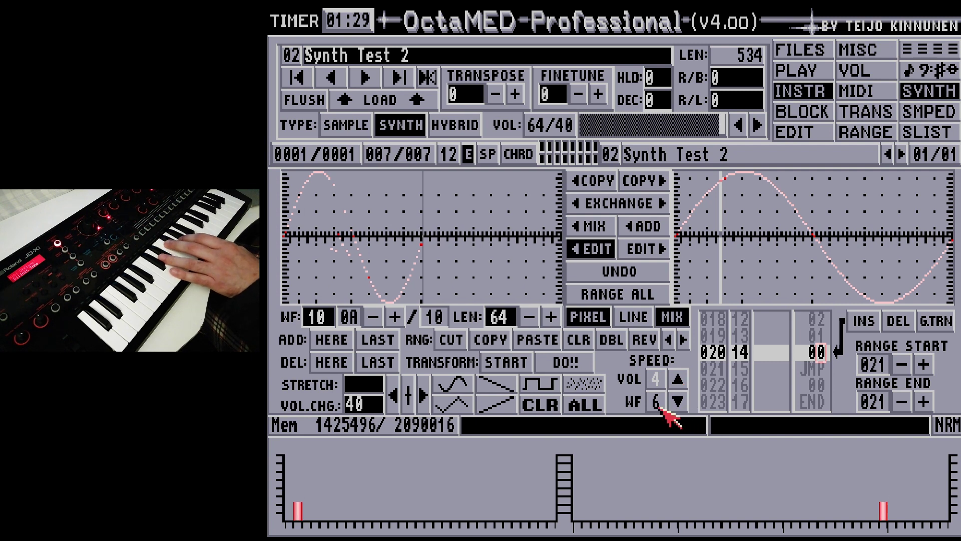
pyautogui.click(663, 406)
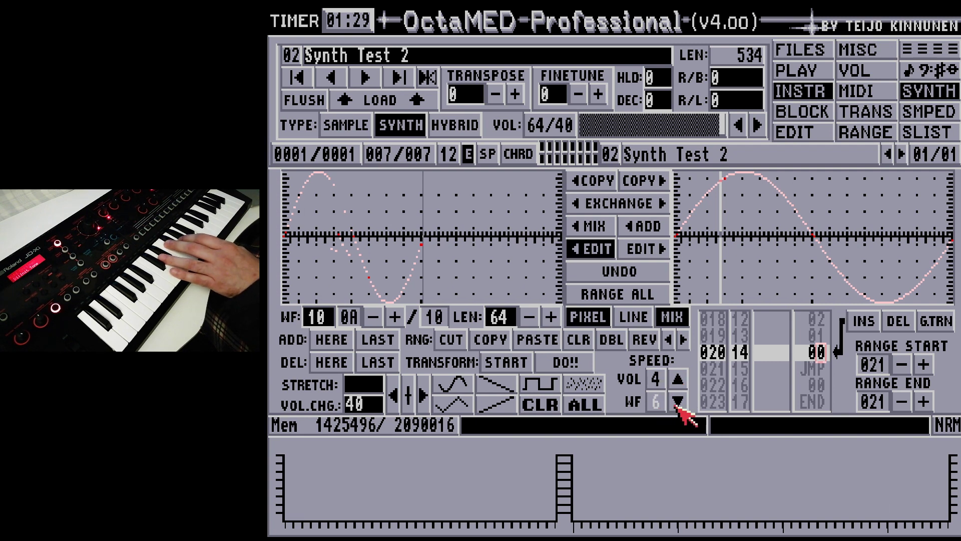
pyautogui.click(676, 401)
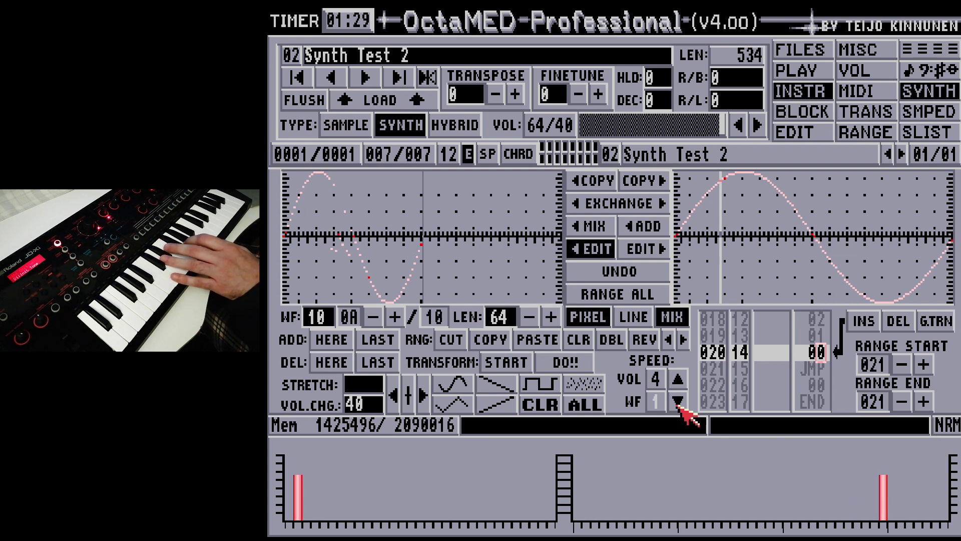
# - Enable chord mode, test waveform speeds up to 6, settle on 3, and return to waveform 0
pyautogui.click(529, 158)
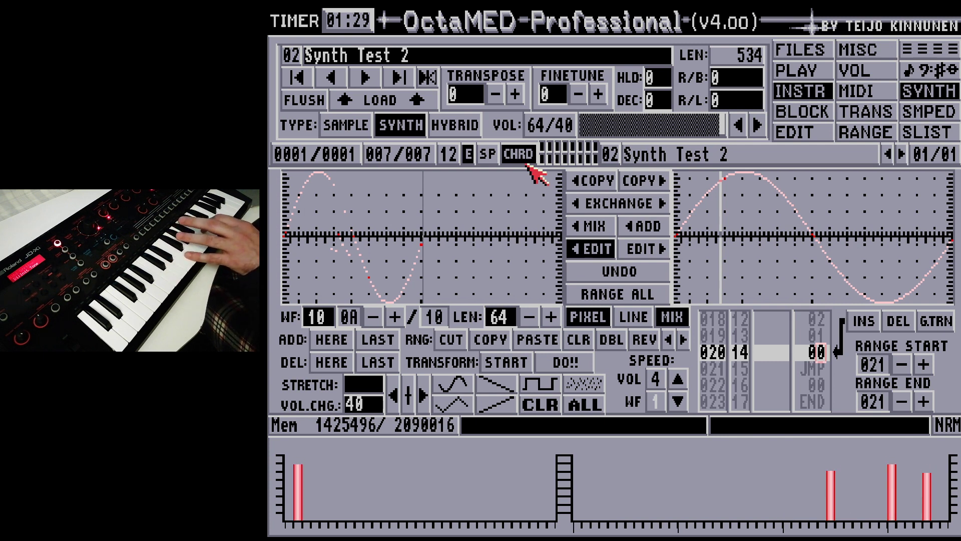
pyautogui.click(679, 397)
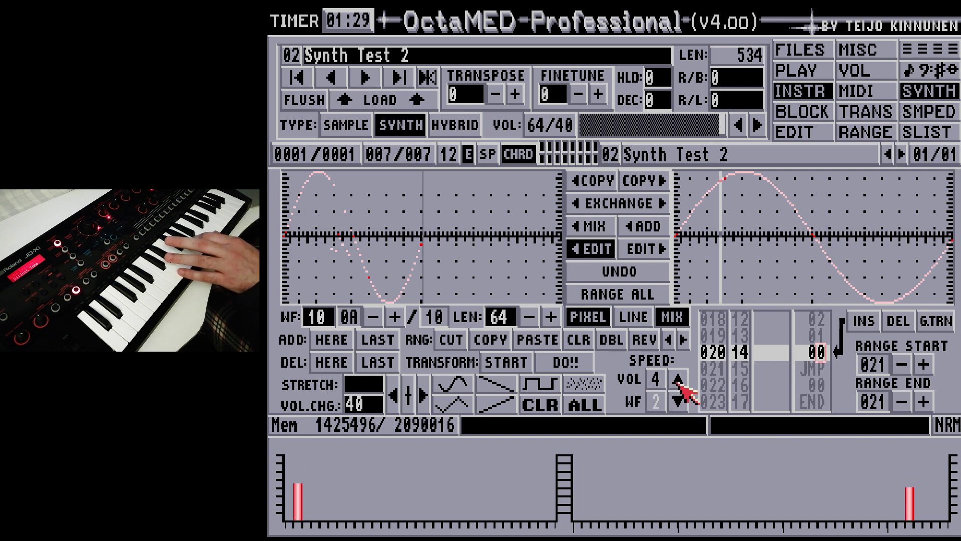
pyautogui.click(681, 384)
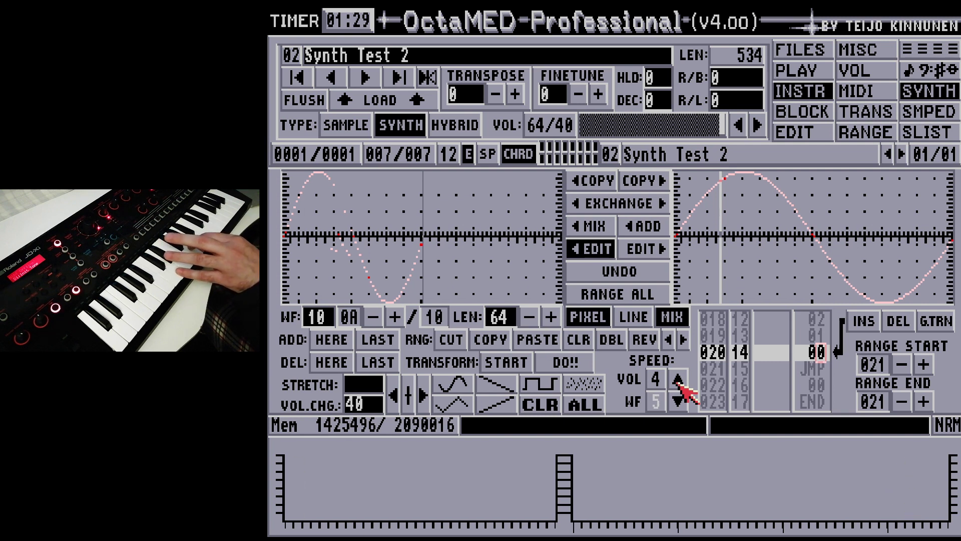
pyautogui.click(677, 381)
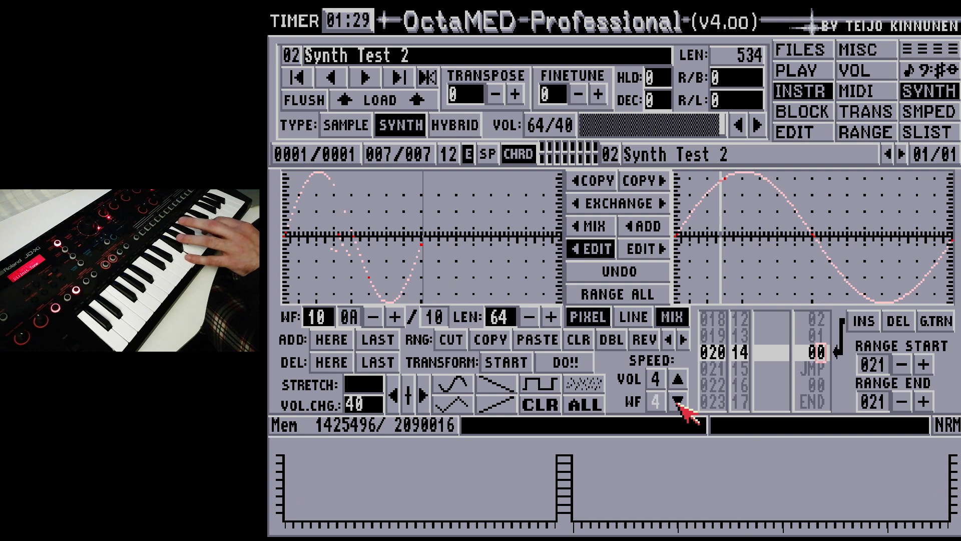
pyautogui.click(678, 399)
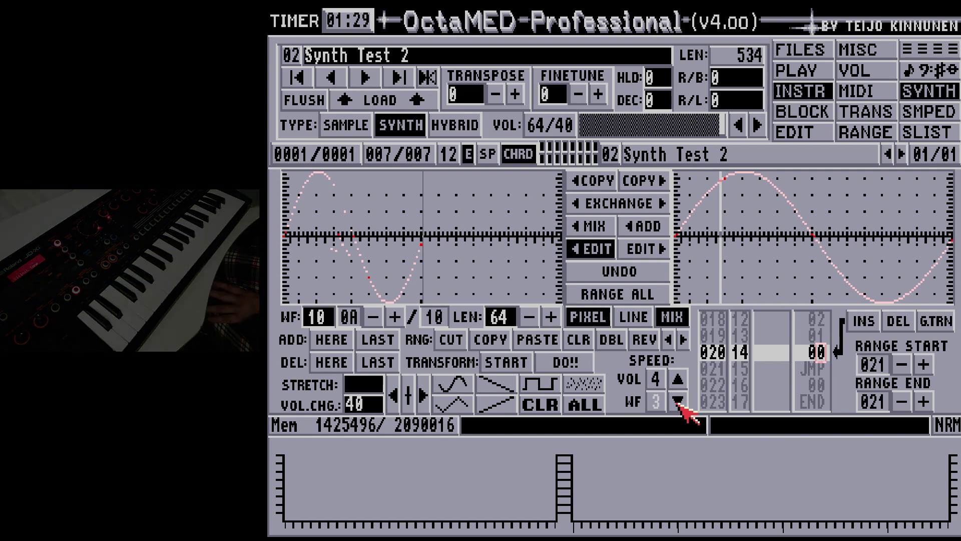
pyautogui.click(374, 318)
pyautogui.click(374, 318)
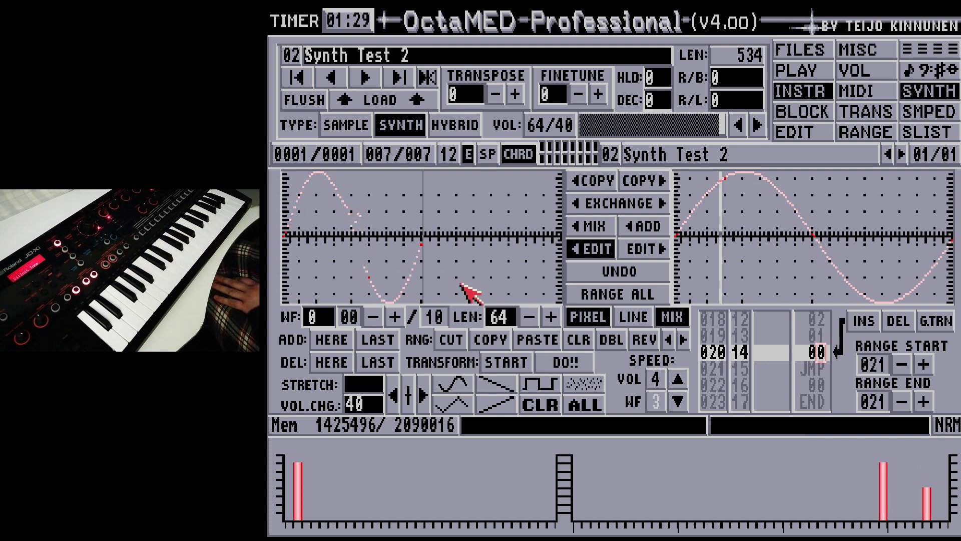
# - Redraw waveform 0 freehand in pixel mode and delete waveform list entries 02–05, leaving END
pyautogui.moveTo(360, 268)
pyautogui.mouseDown()
pyautogui.moveTo(331, 199)
pyautogui.moveTo(297, 184)
pyautogui.moveTo(342, 207)
pyautogui.moveTo(386, 258)
pyautogui.mouseUp()
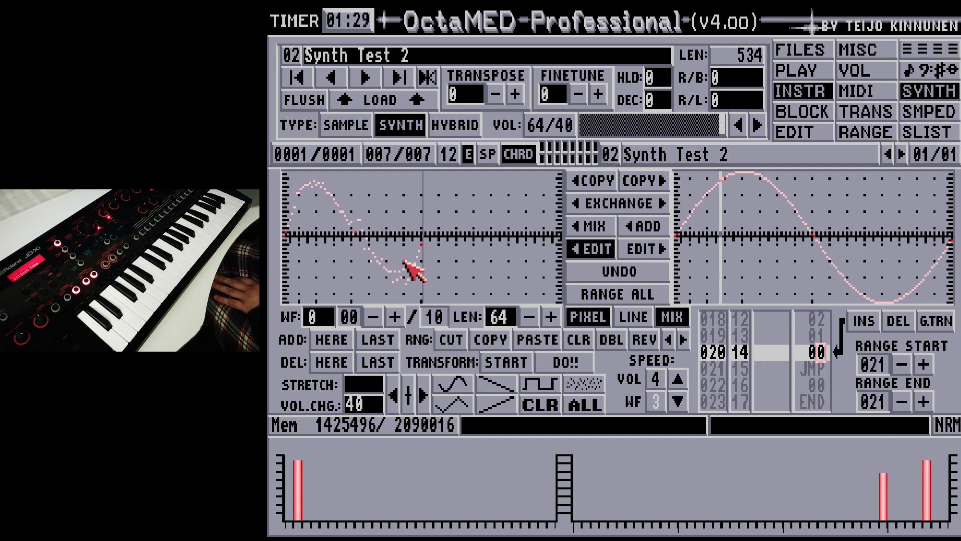
pyautogui.moveTo(404, 261); pyautogui.dragTo(421, 239)
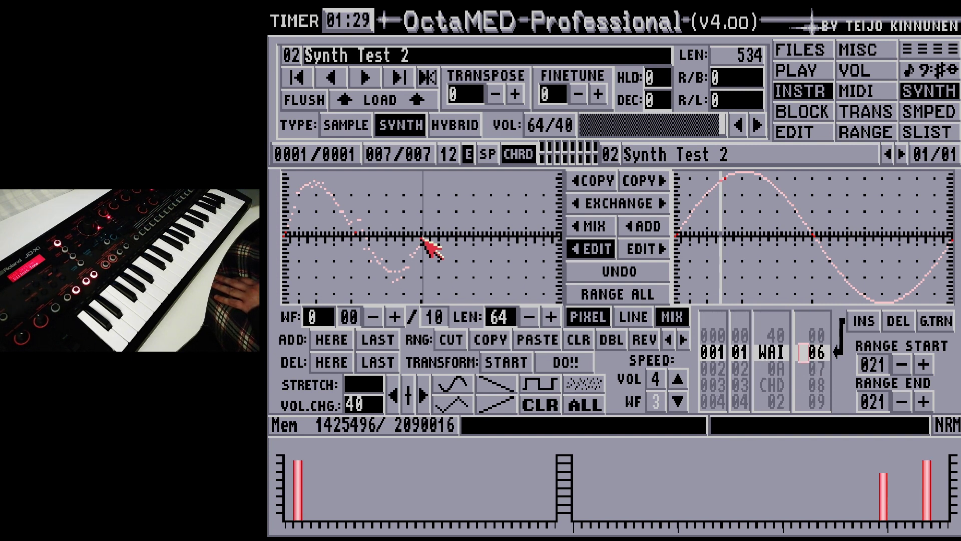
pyautogui.press('Delete')
pyautogui.press('Delete')
pyautogui.press('Delete')
pyautogui.press('Delete')
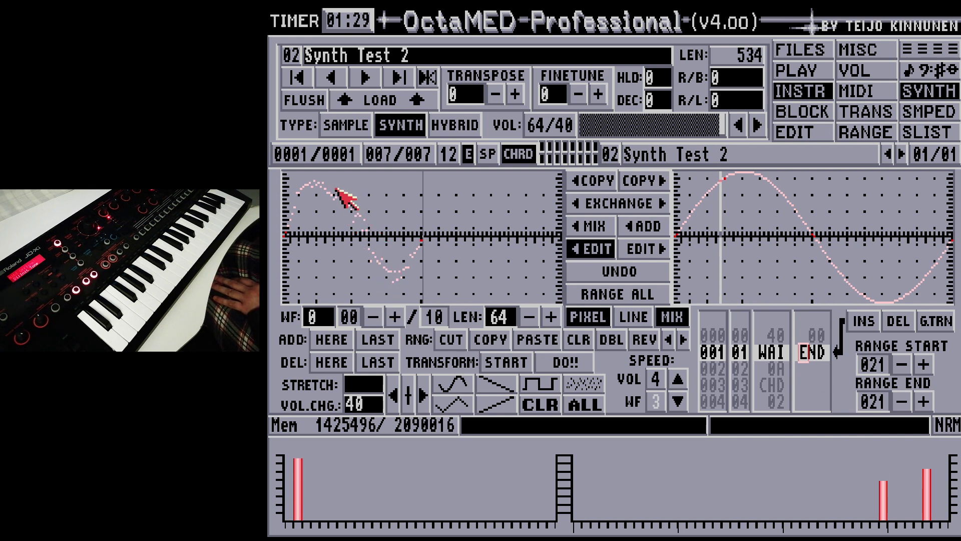
pyautogui.moveTo(343, 223)
pyautogui.mouseDown()
pyautogui.moveTo(408, 277)
pyautogui.moveTo(395, 290)
pyautogui.moveTo(310, 187)
pyautogui.moveTo(298, 188)
pyautogui.moveTo(286, 213)
pyautogui.mouseUp()
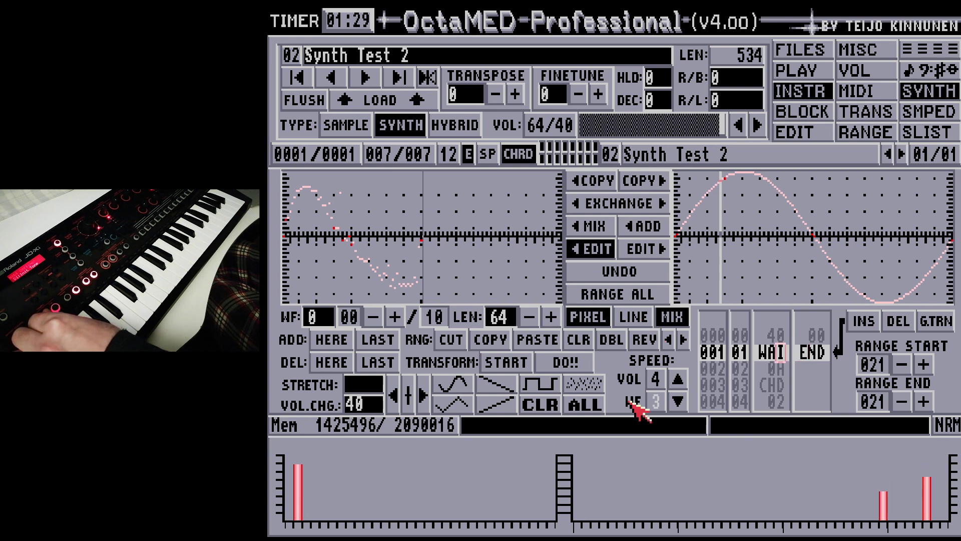
# - Switch the SPEED VOL/WF gadget to the volume sequence and toggle edit mode on and off
pyautogui.click(655, 401)
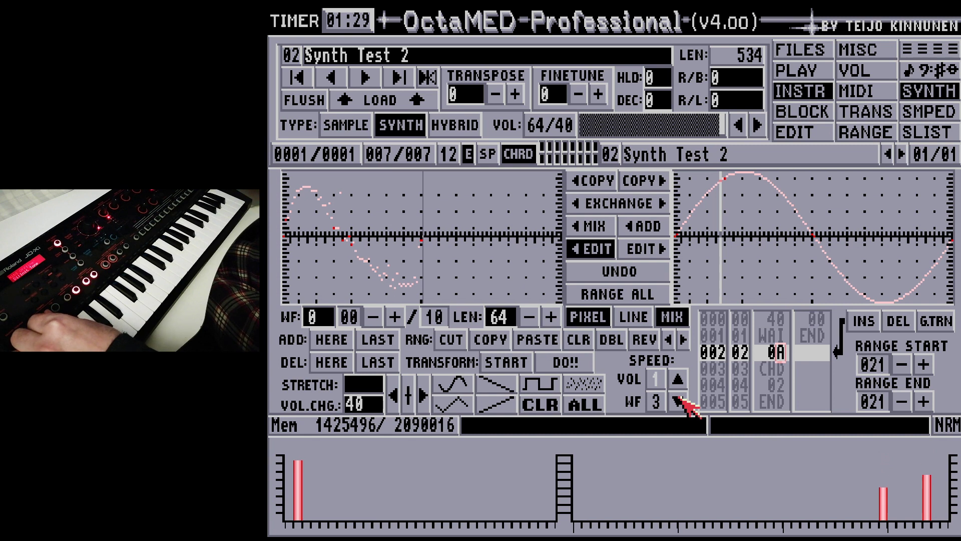
pyautogui.press('Escape')
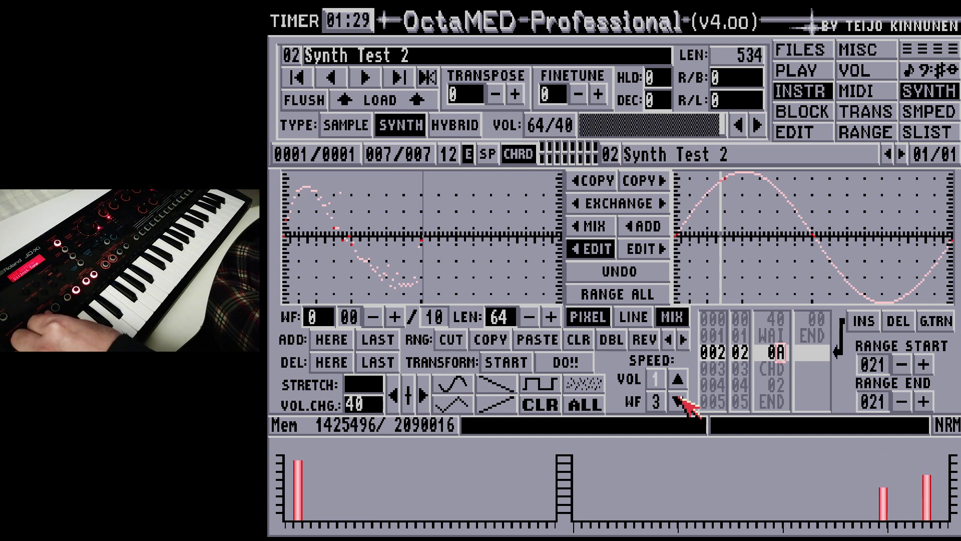
pyautogui.press('Escape')
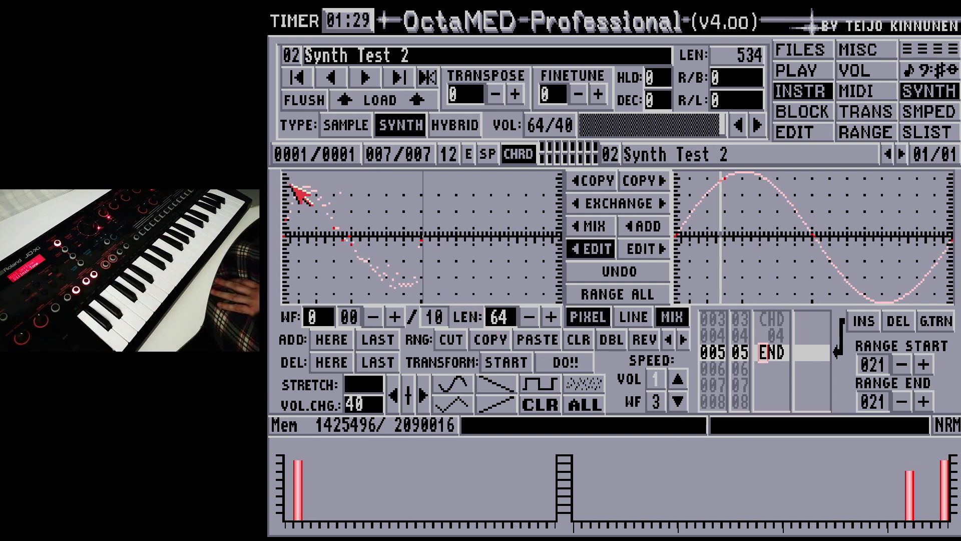
# - Draw new freehand points over waveform 0 so it becomes a loose scatter of dots
pyautogui.moveTo(321, 201)
pyautogui.mouseDown()
pyautogui.moveTo(336, 269)
pyautogui.moveTo(356, 292)
pyautogui.moveTo(396, 285)
pyautogui.moveTo(421, 244)
pyautogui.moveTo(291, 176)
pyautogui.moveTo(343, 292)
pyautogui.moveTo(383, 293)
pyautogui.moveTo(413, 268)
pyautogui.moveTo(347, 222)
pyautogui.moveTo(323, 180)
pyautogui.moveTo(295, 173)
pyautogui.moveTo(286, 223)
pyautogui.moveTo(317, 295)
pyautogui.moveTo(378, 296)
pyautogui.moveTo(402, 262)
pyautogui.moveTo(394, 222)
pyautogui.moveTo(281, 173)
pyautogui.moveTo(299, 218)
pyautogui.moveTo(319, 237)
pyautogui.moveTo(397, 275)
pyautogui.moveTo(294, 187)
pyautogui.moveTo(358, 215)
pyautogui.mouseUp()
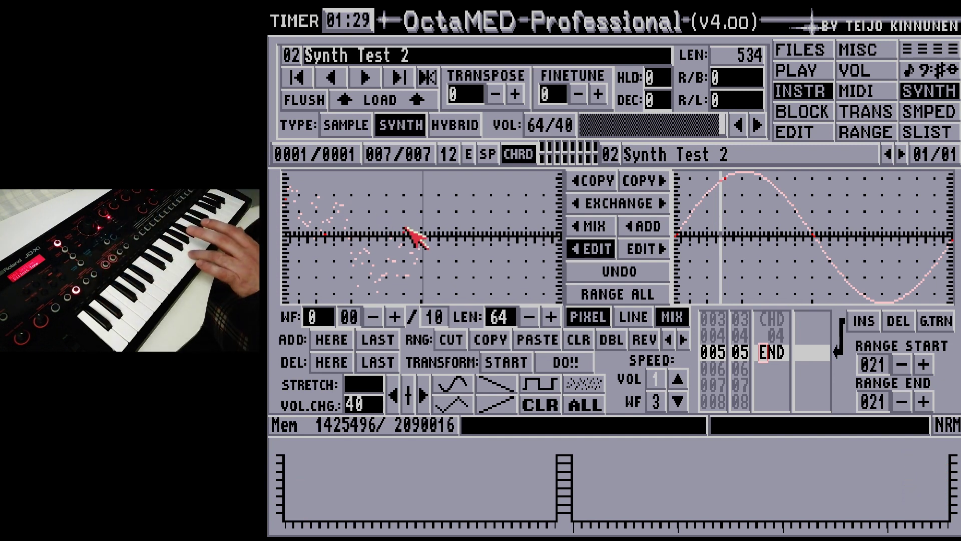
# - Step forward to waveform 3 with WF '+', then go back to waveform 0
pyautogui.click(394, 319)
pyautogui.click(394, 319)
pyautogui.click(393, 318)
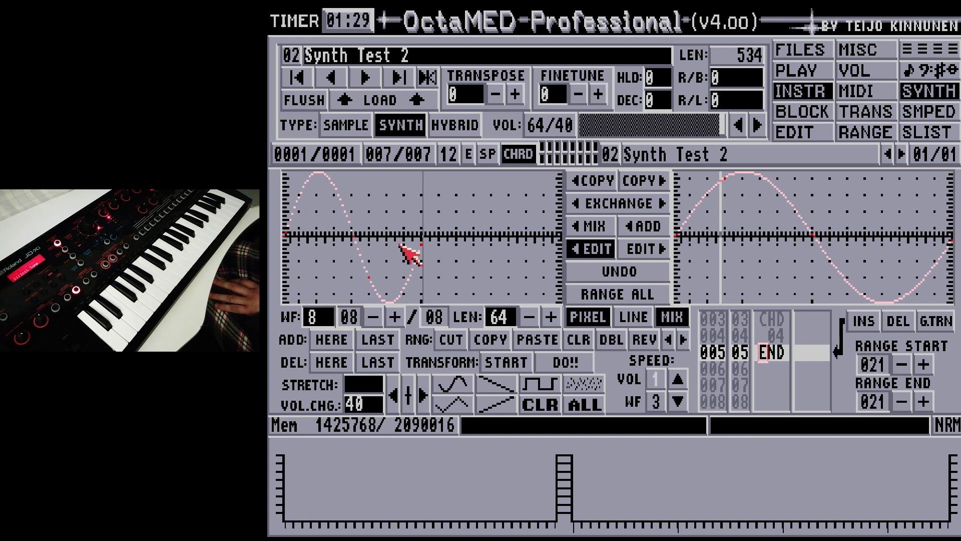
pyautogui.click(373, 317)
pyautogui.click(373, 317)
pyautogui.click(373, 317)
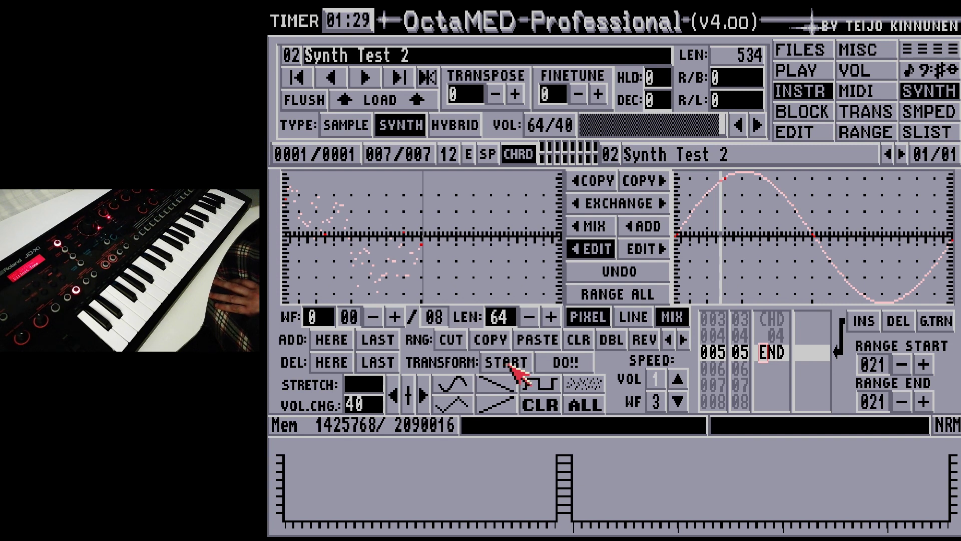
# - Browse the waveforms with WF '−' and '+', wrapping around to reach sine waveform 8
pyautogui.click(395, 317)
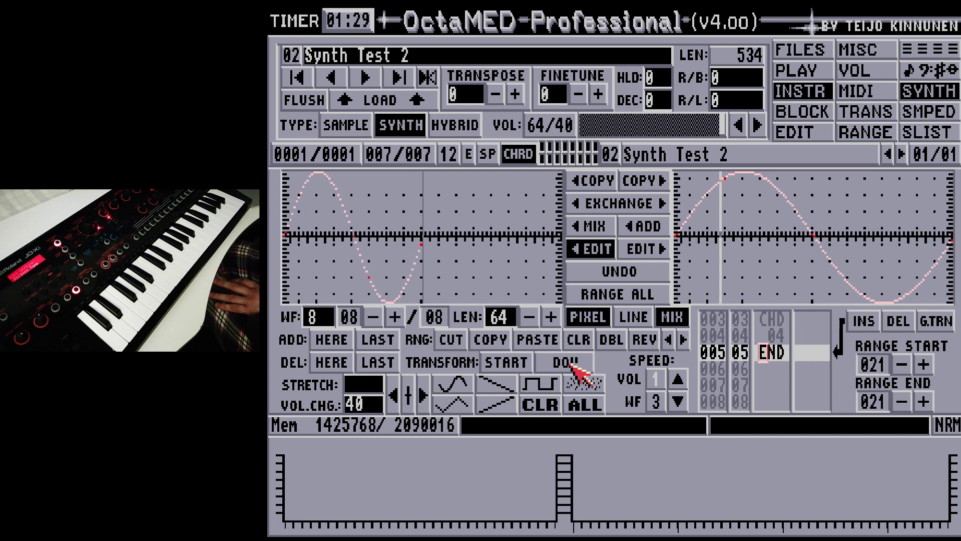
pyautogui.click(372, 320)
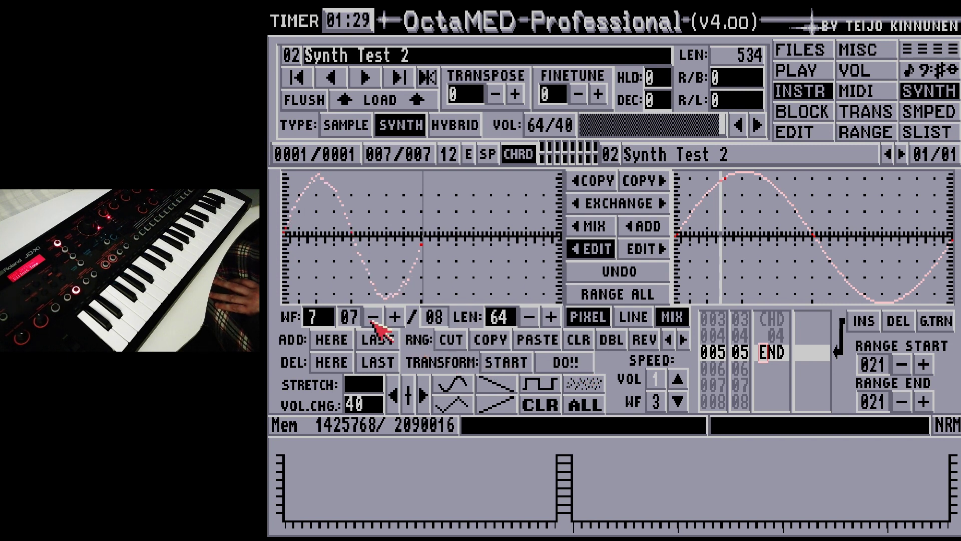
pyautogui.click(372, 319)
pyautogui.click(373, 320)
pyautogui.click(372, 319)
pyautogui.click(373, 319)
pyautogui.click(372, 320)
pyautogui.click(372, 320)
pyautogui.click(374, 320)
pyautogui.click(395, 319)
pyautogui.click(395, 319)
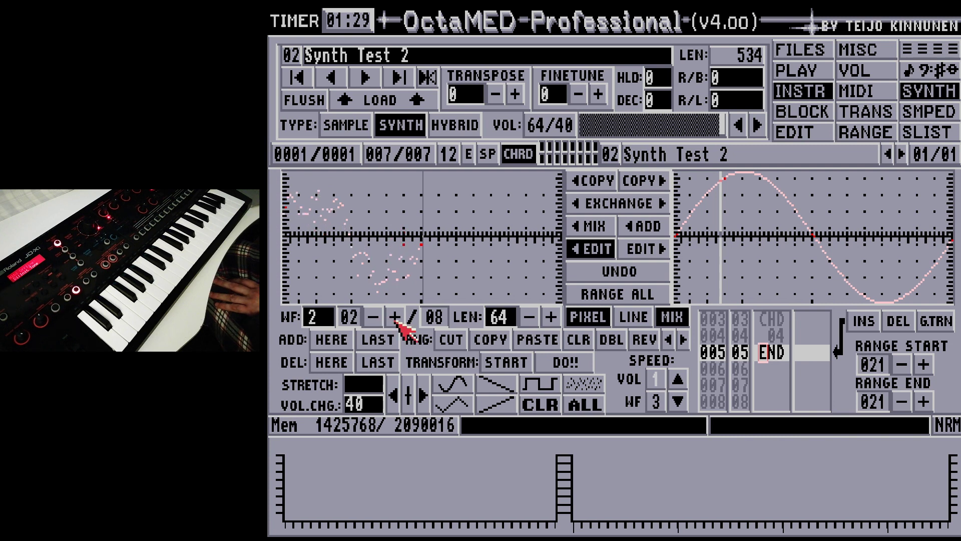
pyautogui.click(395, 319)
pyautogui.click(395, 319)
pyautogui.click(395, 318)
pyautogui.click(394, 318)
pyautogui.click(395, 318)
pyautogui.click(395, 319)
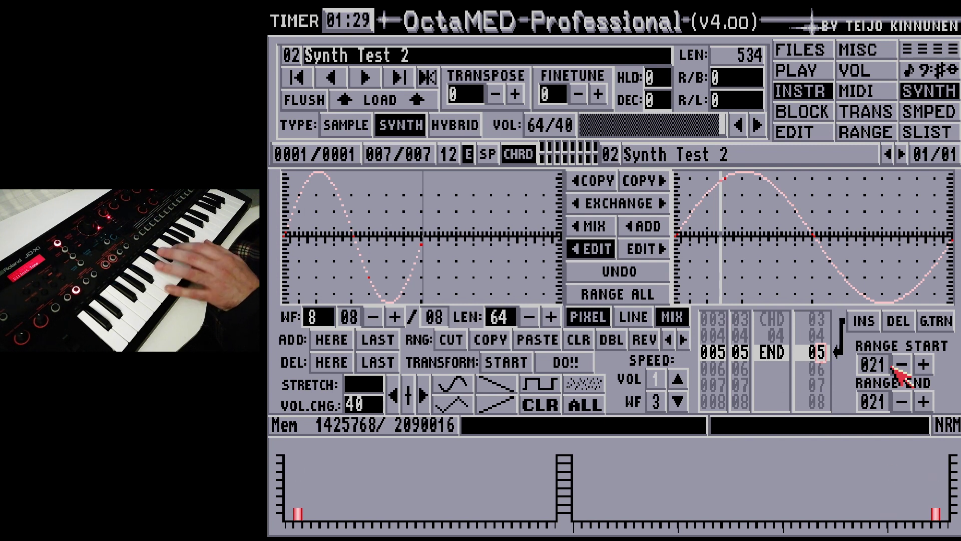
# - Lower the waveform sequence speed from 3 to 1 and return to the top of the list
pyautogui.click(655, 401)
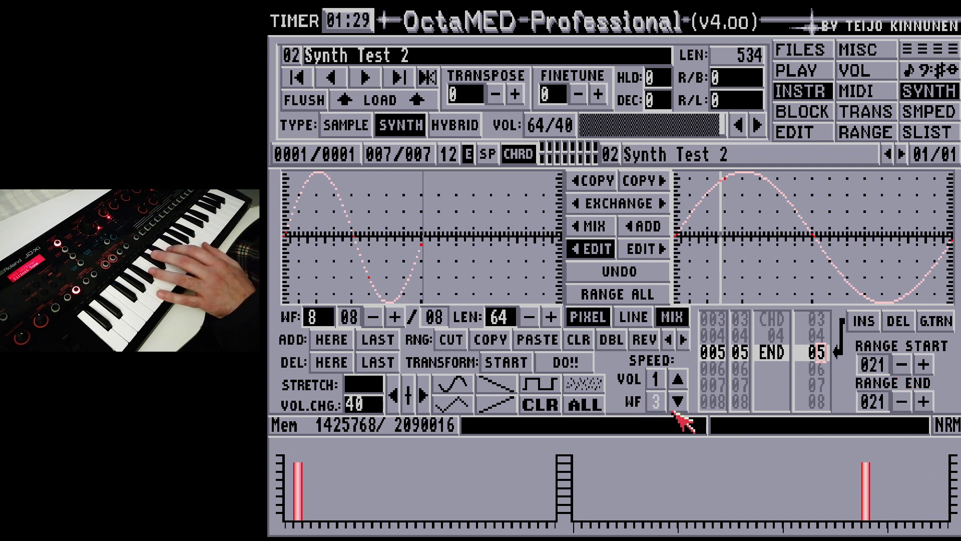
pyautogui.click(678, 400)
pyautogui.click(678, 400)
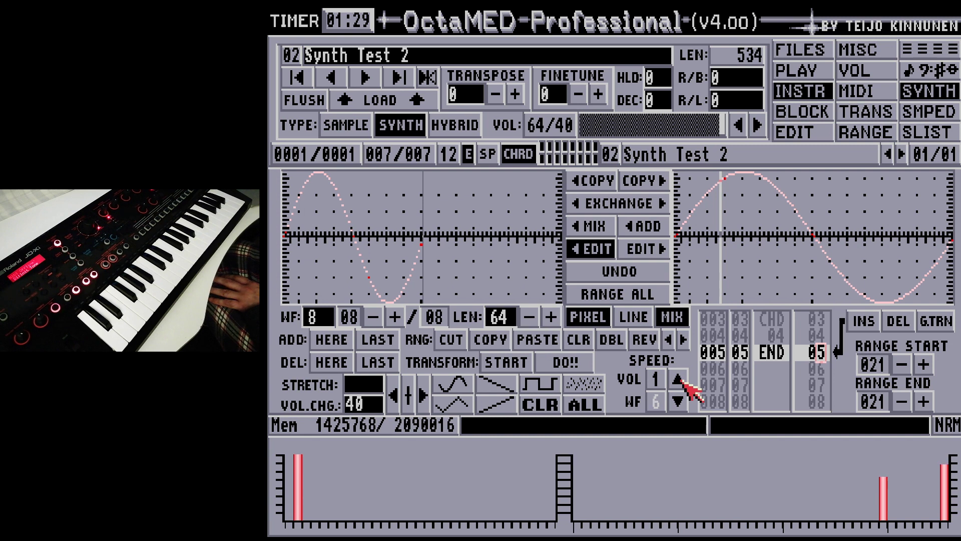
pyautogui.click(678, 401)
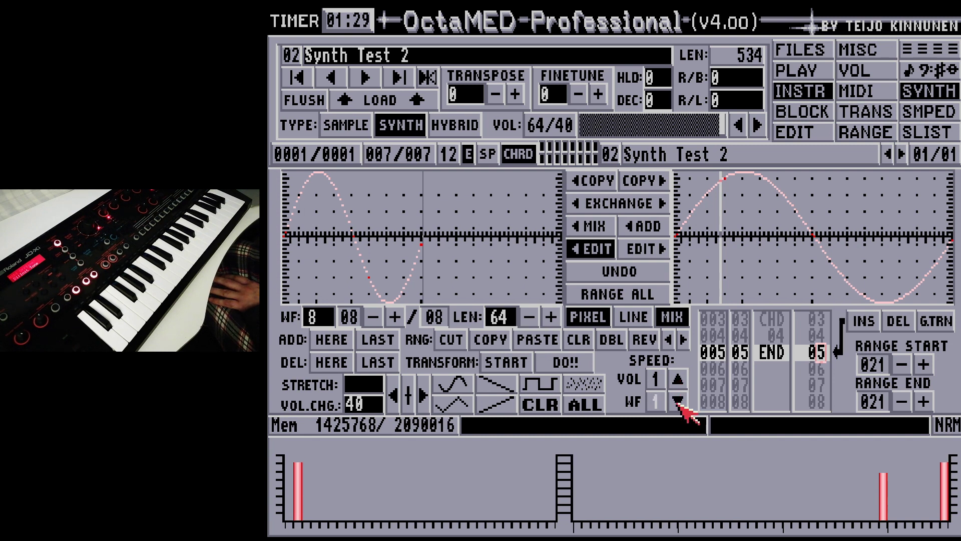
pyautogui.press('Up')
pyautogui.press('Up')
pyautogui.press('Up')
pyautogui.press('Up')
pyautogui.press('Up')
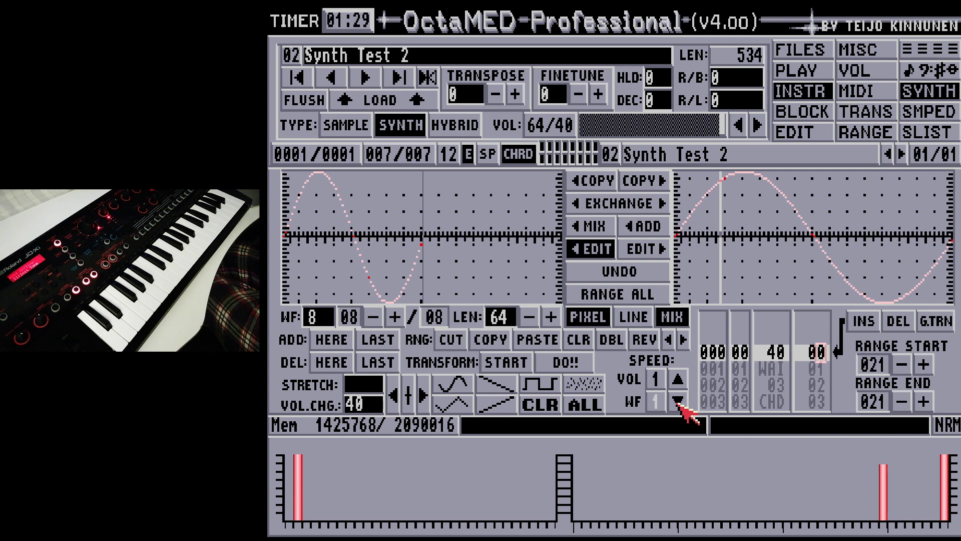
# - Move down the sequence list and raise the volume speed to 5, keeping waveform speed at 1
pyautogui.press('Down')
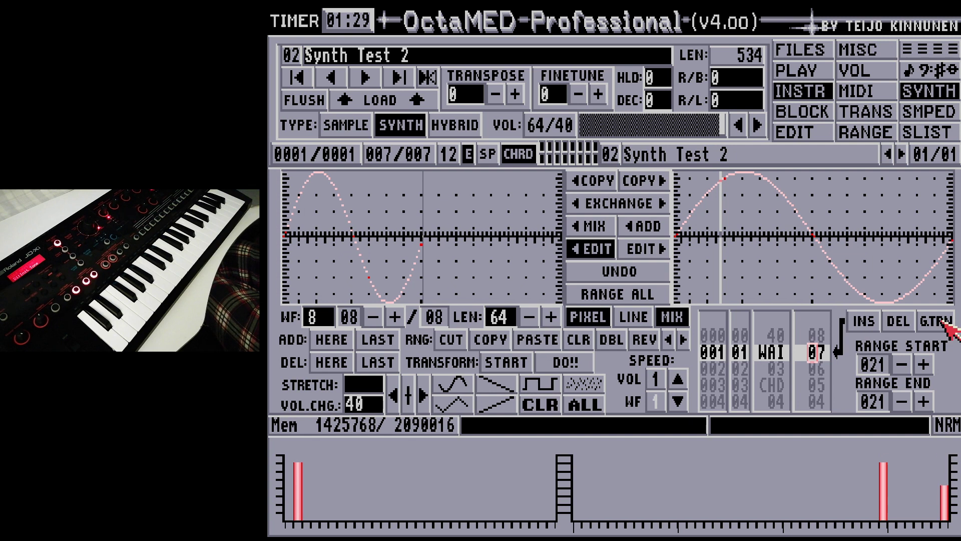
pyautogui.press('Down')
pyautogui.press('Down')
pyautogui.press('Down')
pyautogui.press('Down')
pyautogui.press('Down')
pyautogui.press('Down')
pyautogui.press('Down')
pyautogui.press('Down')
pyautogui.press('Down')
pyautogui.press('Down')
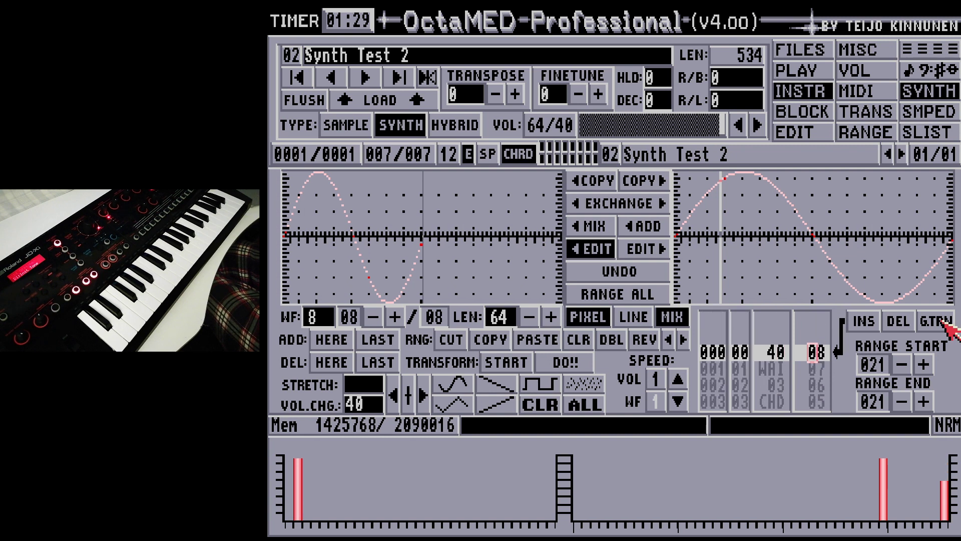
pyautogui.click(678, 380)
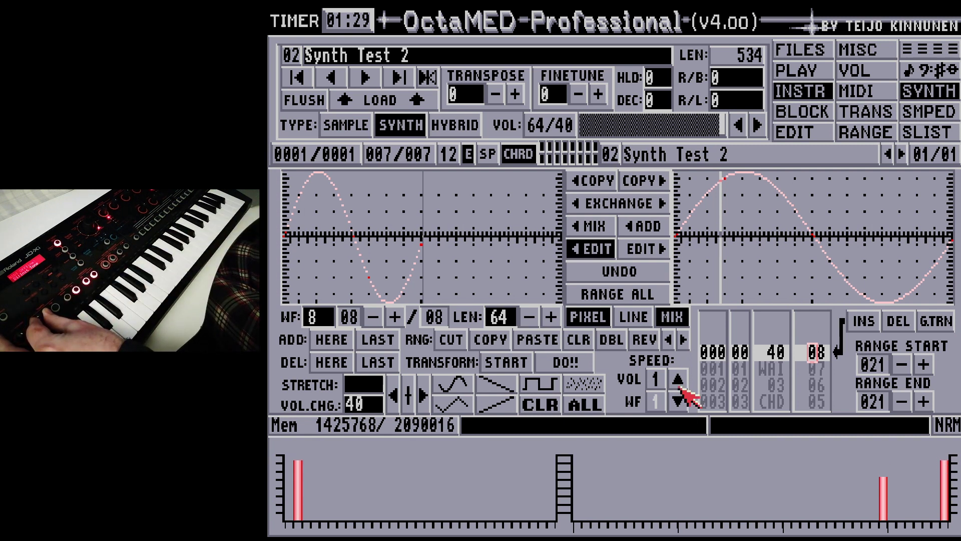
pyautogui.click(679, 385)
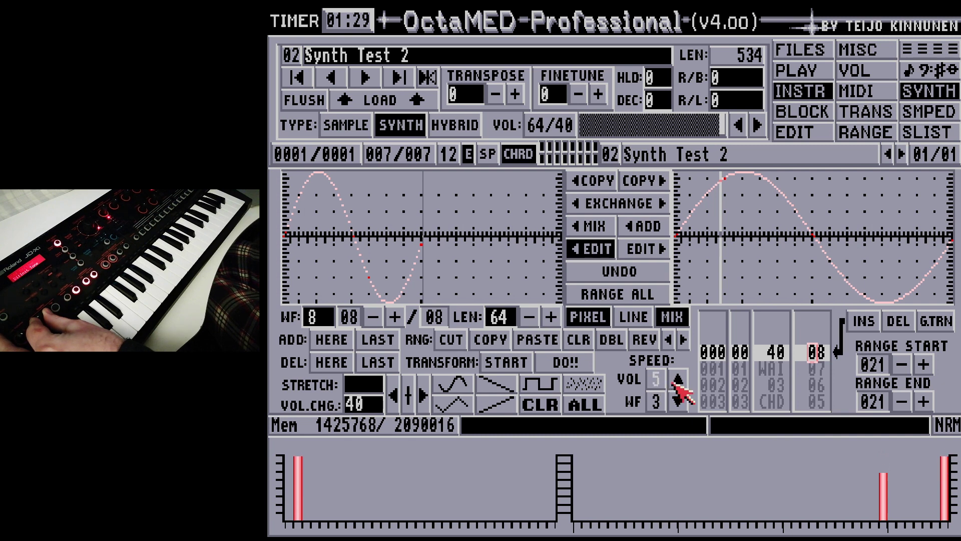
pyautogui.click(677, 403)
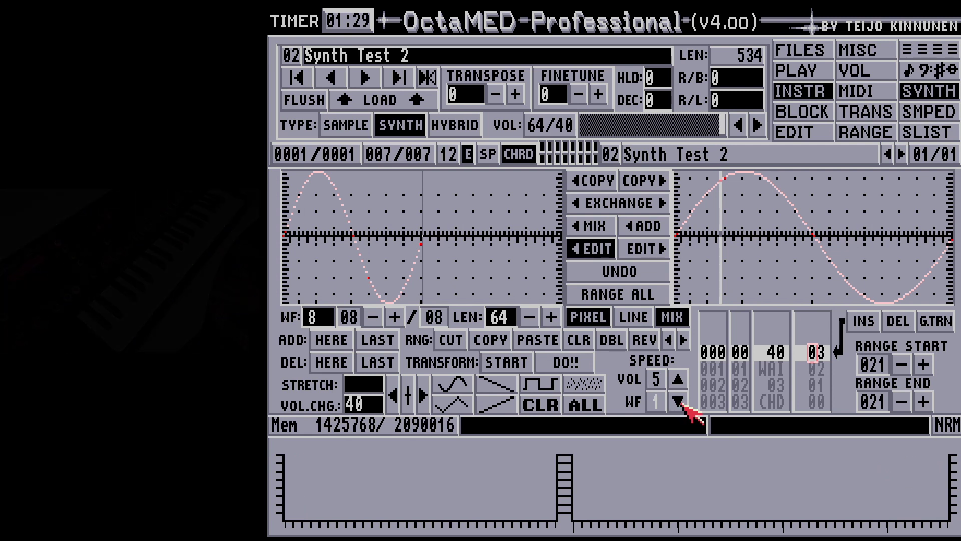
# - Load amigarobotvoice from System:MODS/SAMPLES into instrument 07 and show it in the sample editor
pyautogui.press('super+l')
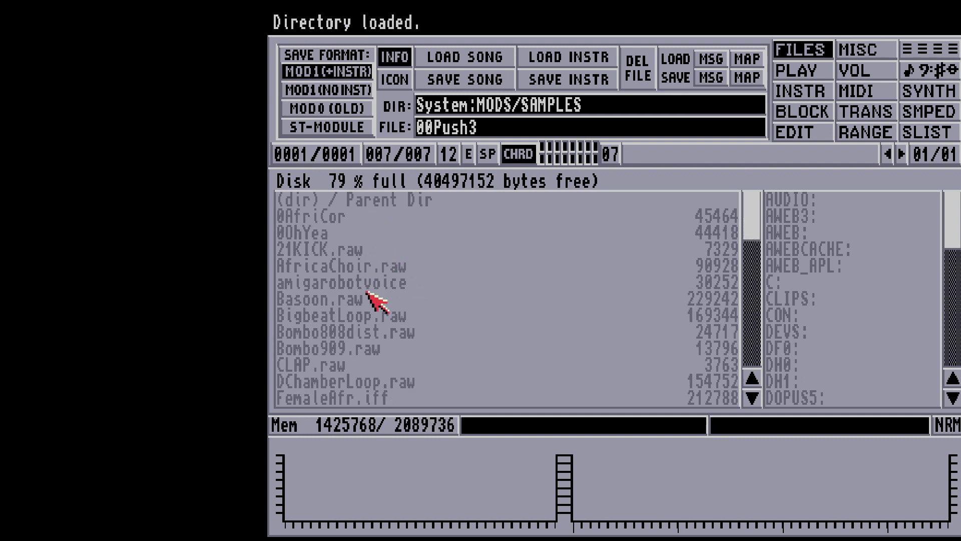
pyautogui.click(364, 283)
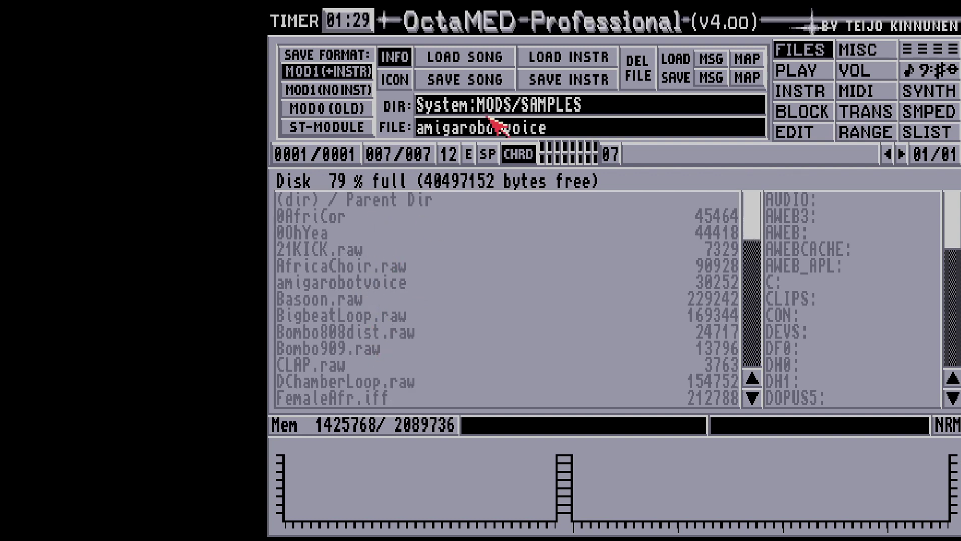
pyautogui.click(552, 58)
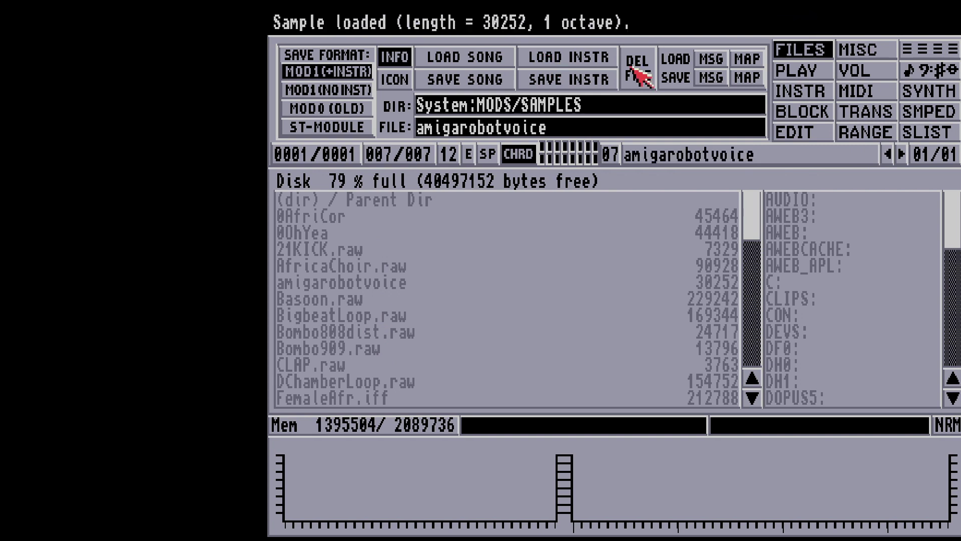
pyautogui.click(924, 114)
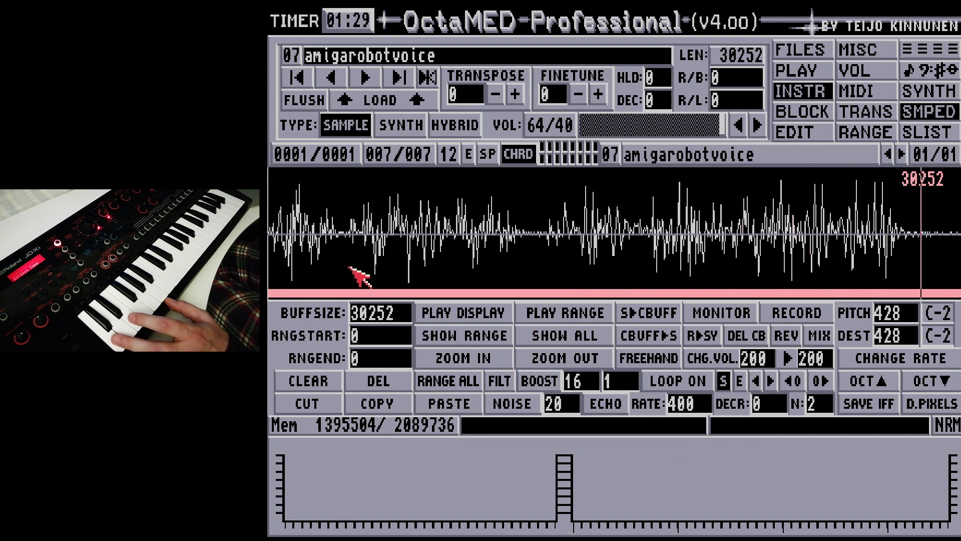
# - Mark a rough range in the amigarobotvoice waveform and zoom in to show just that range
pyautogui.click(289, 225)
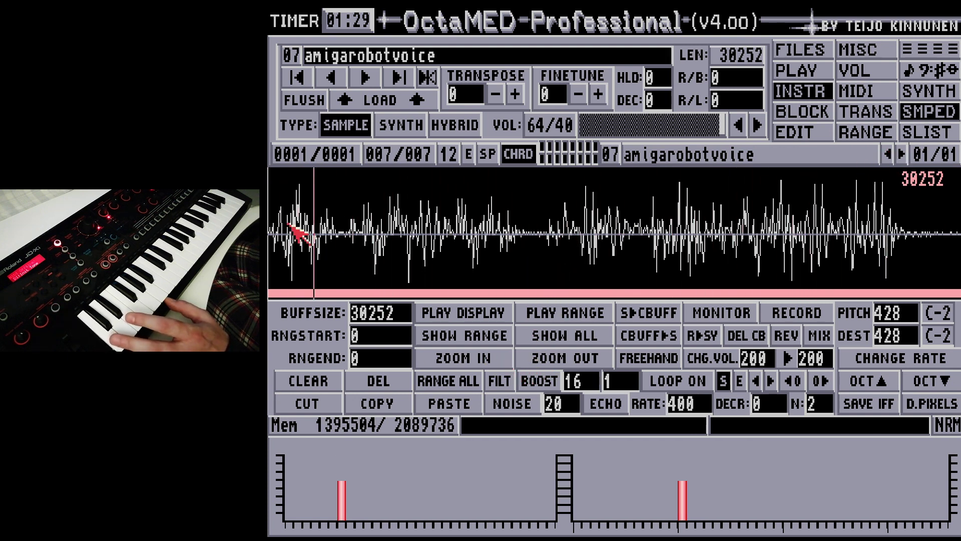
pyautogui.moveTo(287, 224); pyautogui.dragTo(300, 220)
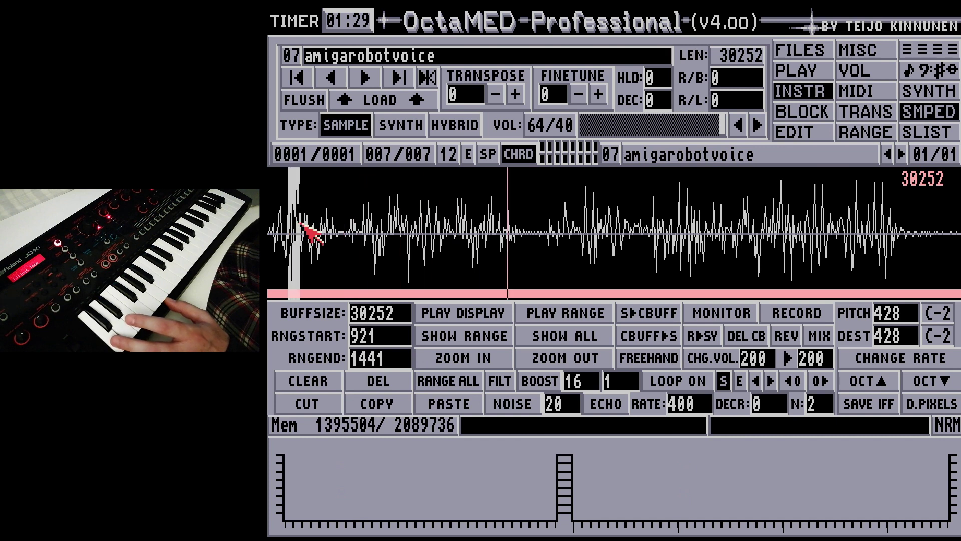
pyautogui.click(475, 358)
pyautogui.click(475, 359)
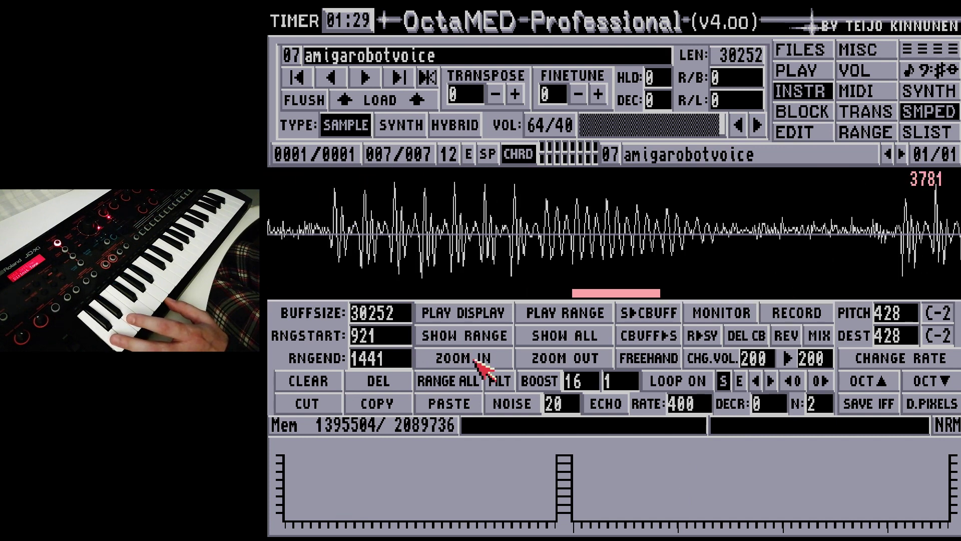
pyautogui.click(491, 338)
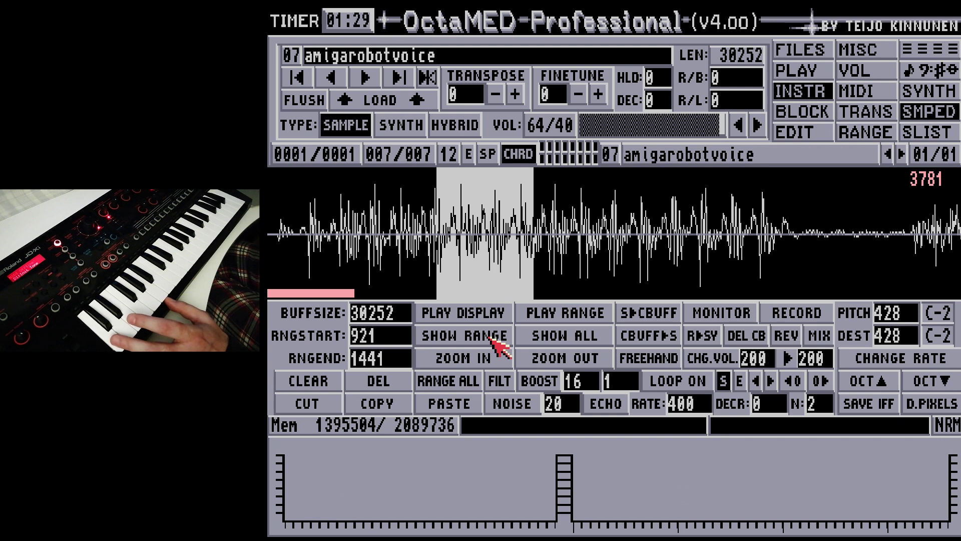
# - Zoom further, mark one cycle (samples 872–1191) and copy it to the synth editor with R>SY
pyautogui.click(405, 247)
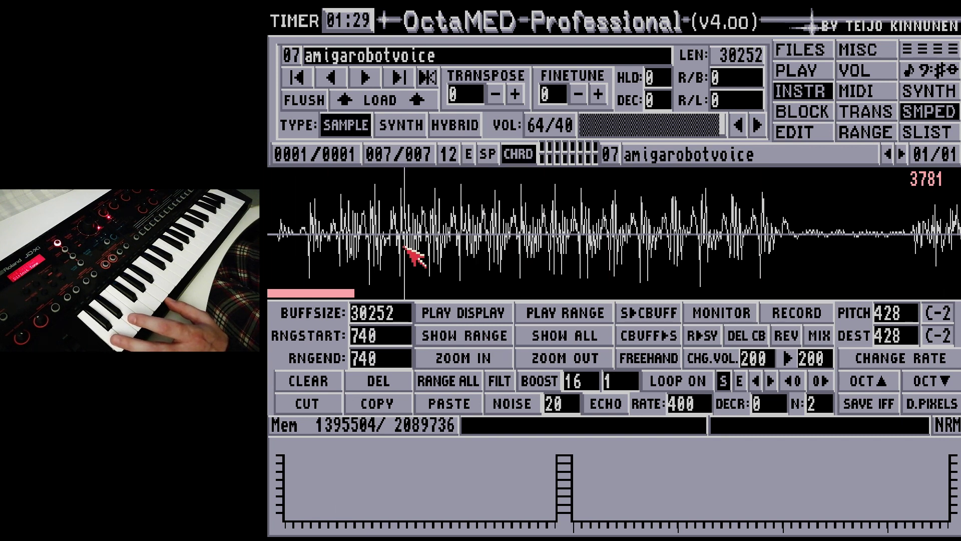
pyautogui.click(488, 358)
pyautogui.click(489, 359)
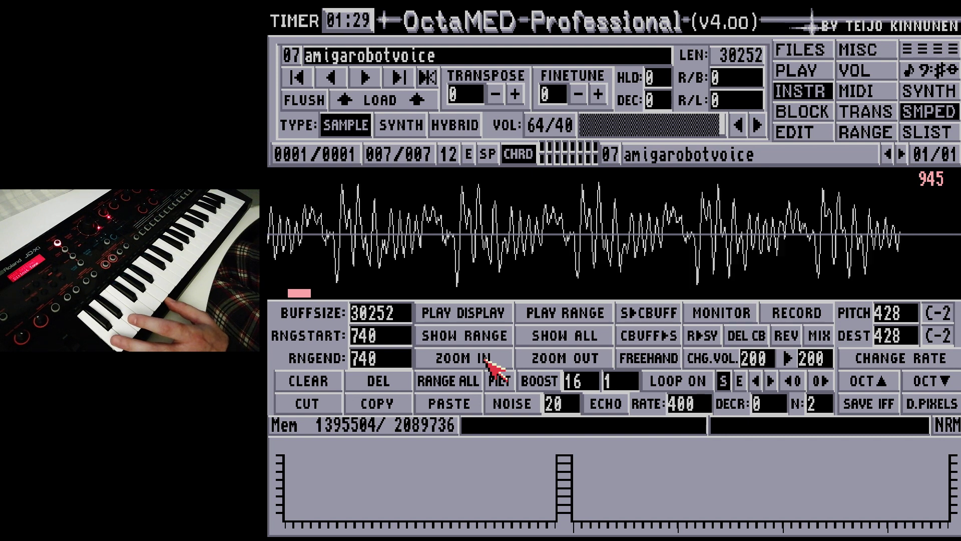
pyautogui.click(488, 359)
pyautogui.click(488, 359)
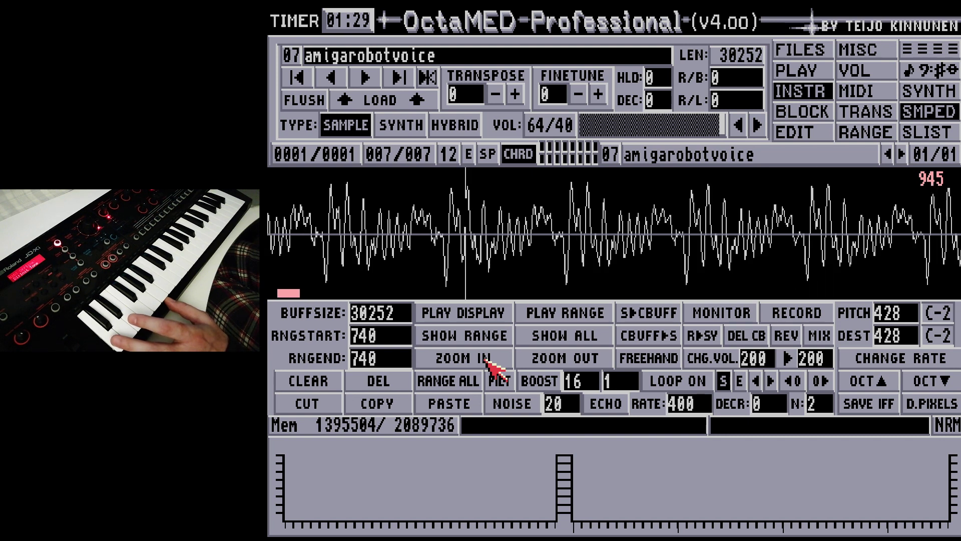
pyautogui.moveTo(563, 233)
pyautogui.mouseDown()
pyautogui.moveTo(568, 223)
pyautogui.moveTo(800, 254)
pyautogui.mouseUp()
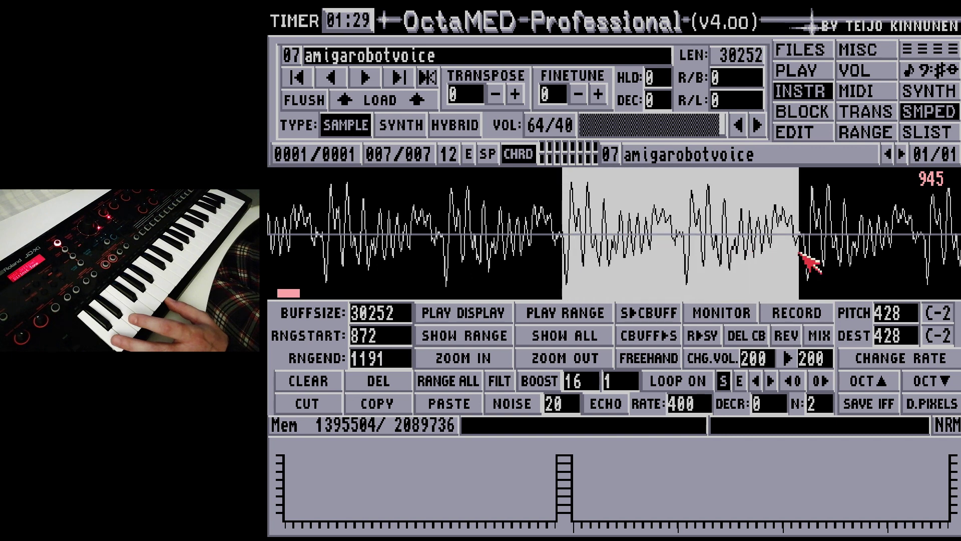
pyautogui.click(703, 337)
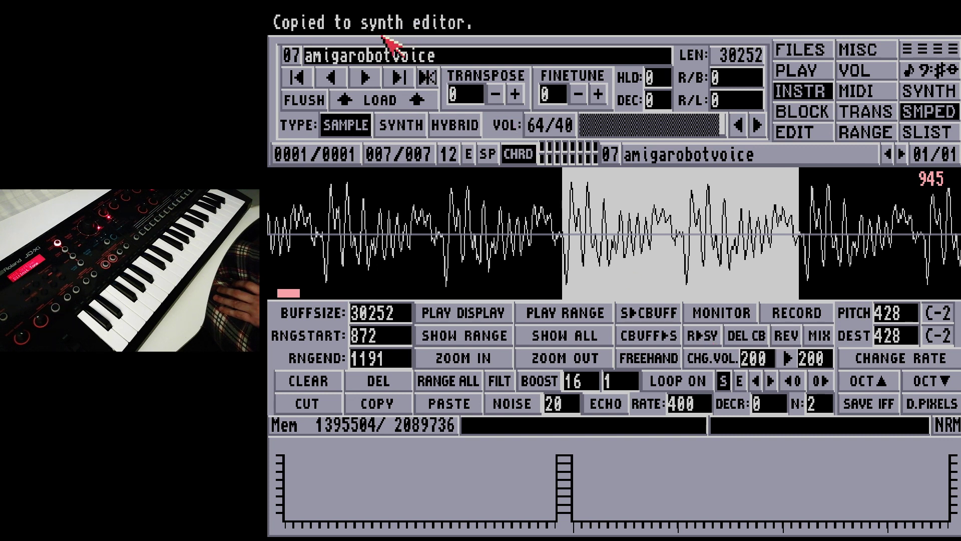
# - Copy the buffered cycle into SynthAgudo's waveform 0 at length 128, then reopen amigarobotvoice in SMPED
pyautogui.click(922, 97)
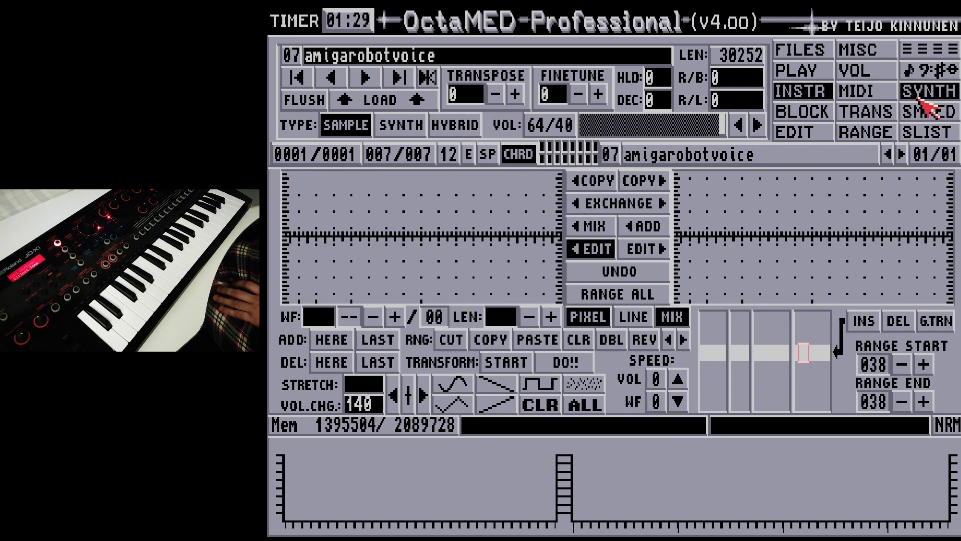
pyautogui.rightClick(619, 157)
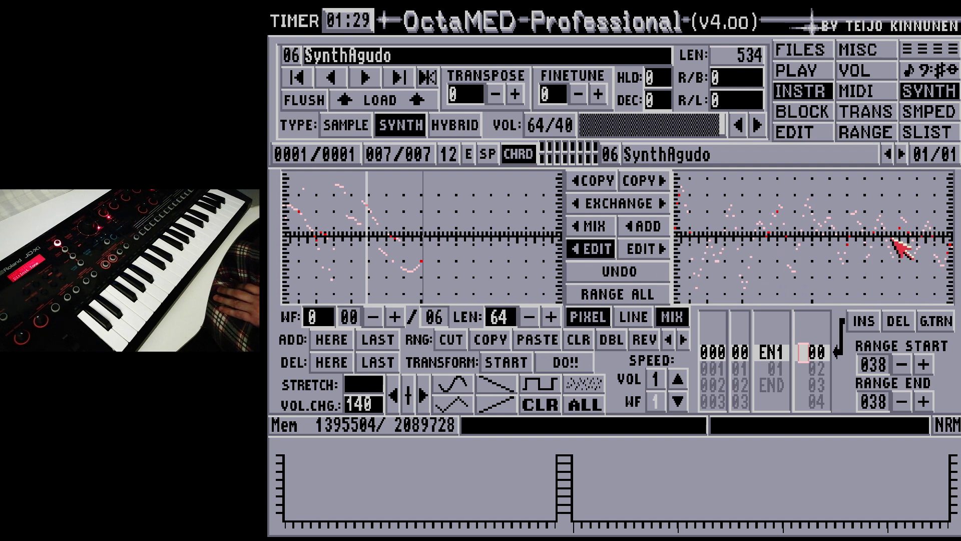
pyautogui.click(591, 189)
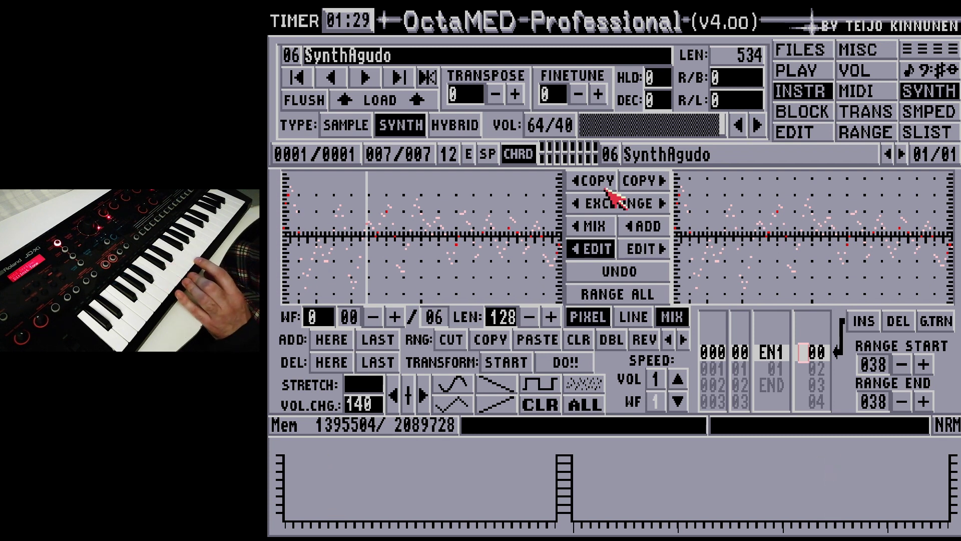
pyautogui.click(610, 155)
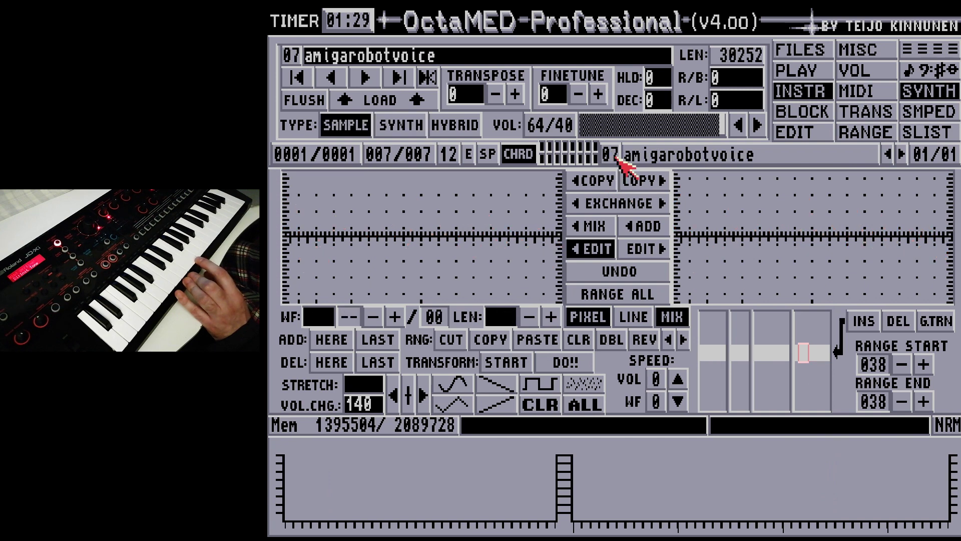
pyautogui.click(914, 113)
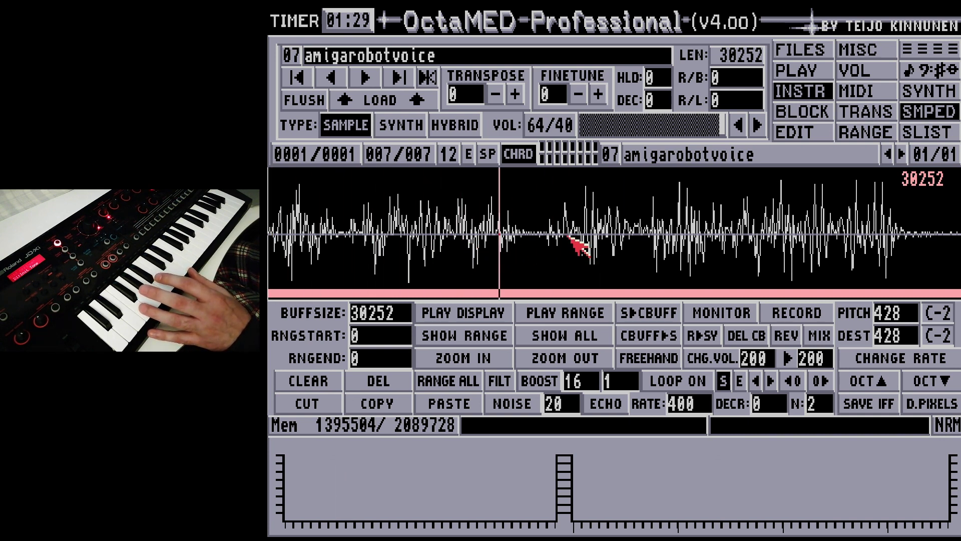
# - Mark a stretch of amigarobotvoice and audition it with LOOP ON, adjusting the loop start and end
pyautogui.moveTo(563, 233); pyautogui.dragTo(586, 249)
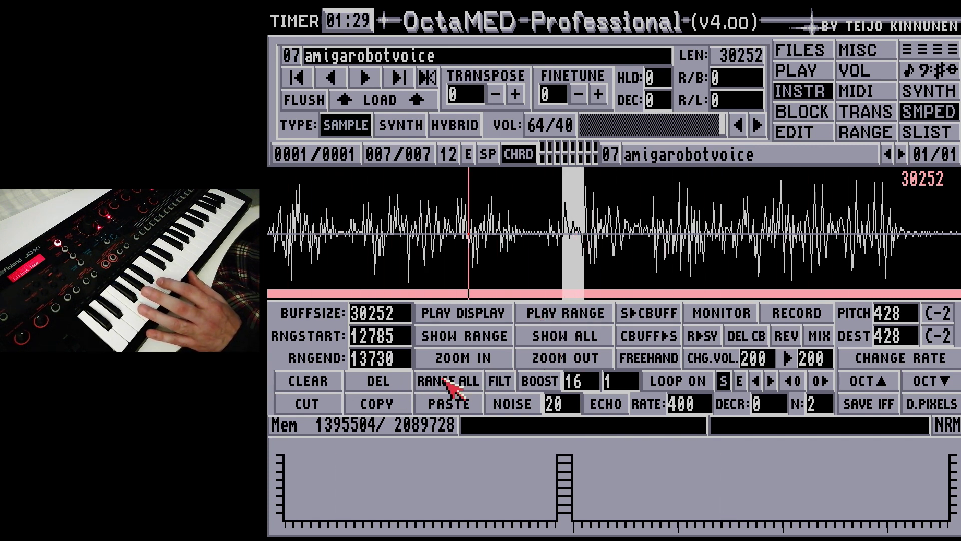
pyautogui.click(663, 381)
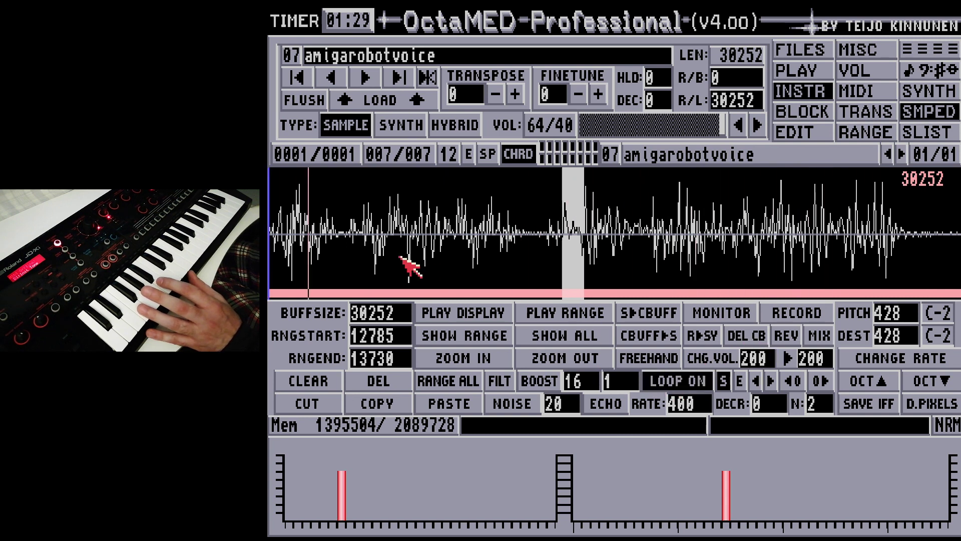
pyautogui.moveTo(271, 201)
pyautogui.mouseDown()
pyautogui.moveTo(854, 185)
pyautogui.moveTo(561, 202)
pyautogui.mouseUp()
pyautogui.moveTo(957, 193)
pyautogui.mouseDown()
pyautogui.moveTo(583, 205)
pyautogui.moveTo(603, 178)
pyautogui.moveTo(624, 176)
pyautogui.mouseUp()
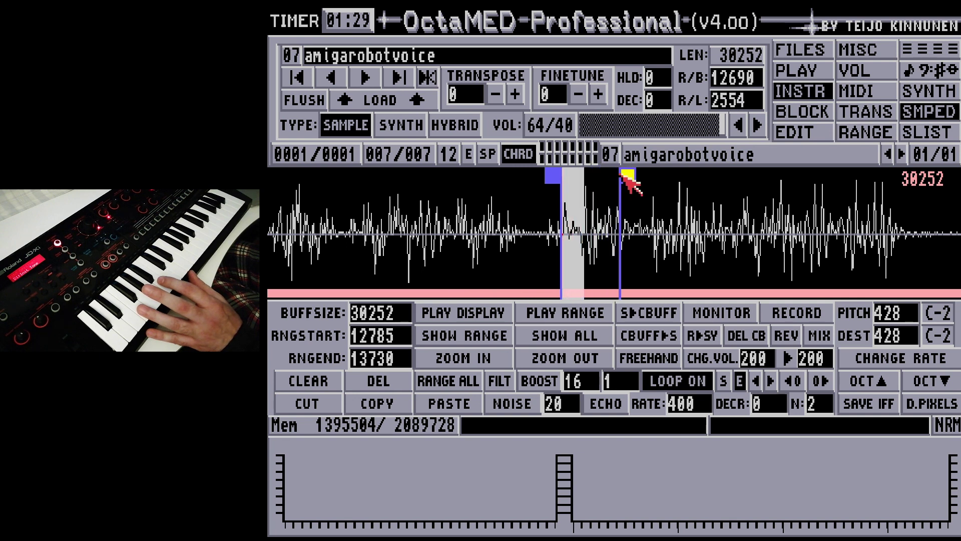
pyautogui.moveTo(555, 176)
pyautogui.mouseDown()
pyautogui.moveTo(632, 180)
pyautogui.moveTo(579, 179)
pyautogui.moveTo(597, 174)
pyautogui.mouseUp()
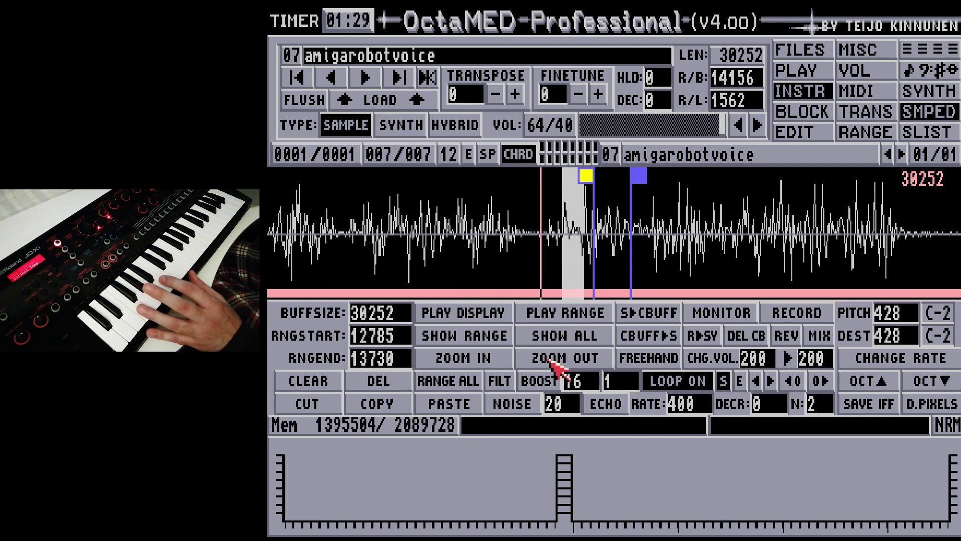
pyautogui.moveTo(575, 178); pyautogui.dragTo(574, 176)
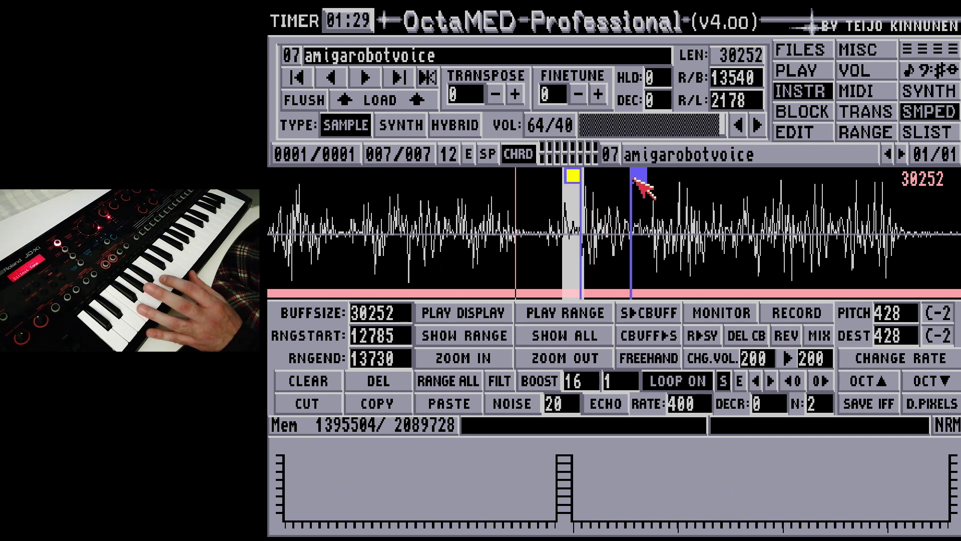
pyautogui.moveTo(637, 176); pyautogui.dragTo(623, 180)
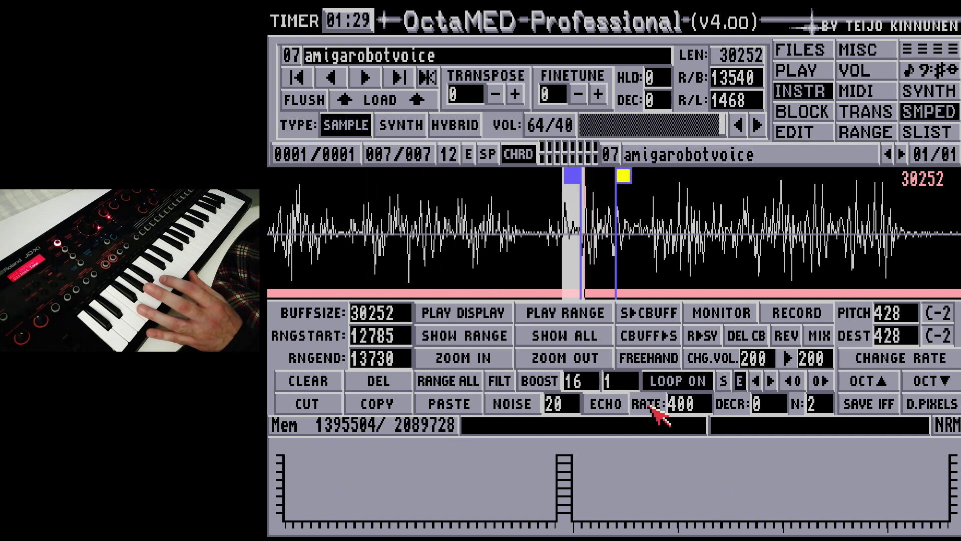
# - Switch looping off, mark samples 13730 to 14818 and zoom in on that range
pyautogui.click(676, 382)
pyautogui.moveTo(586, 235); pyautogui.dragTo(609, 265)
pyautogui.click(506, 359)
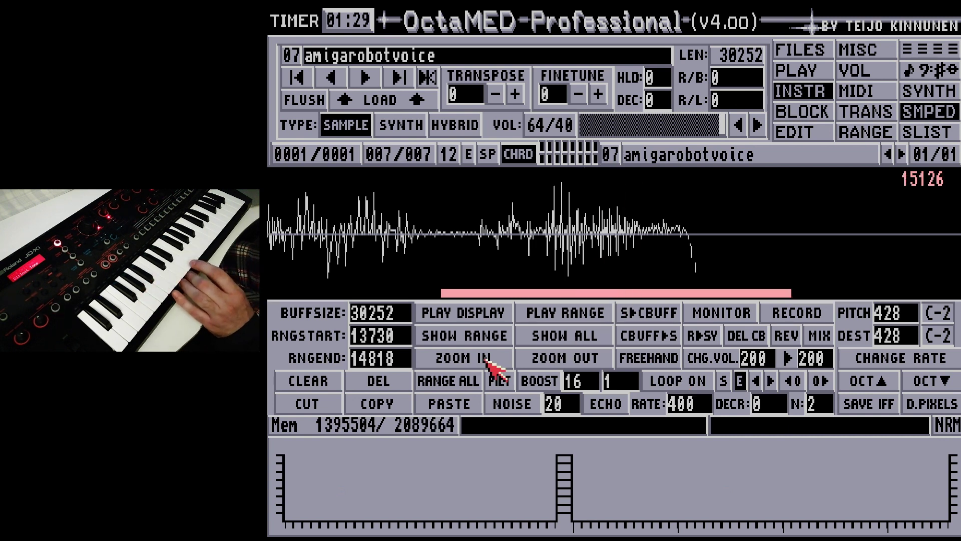
# - Centre the view and re-mark a single cycle from 13725 to 14239
pyautogui.click(621, 293)
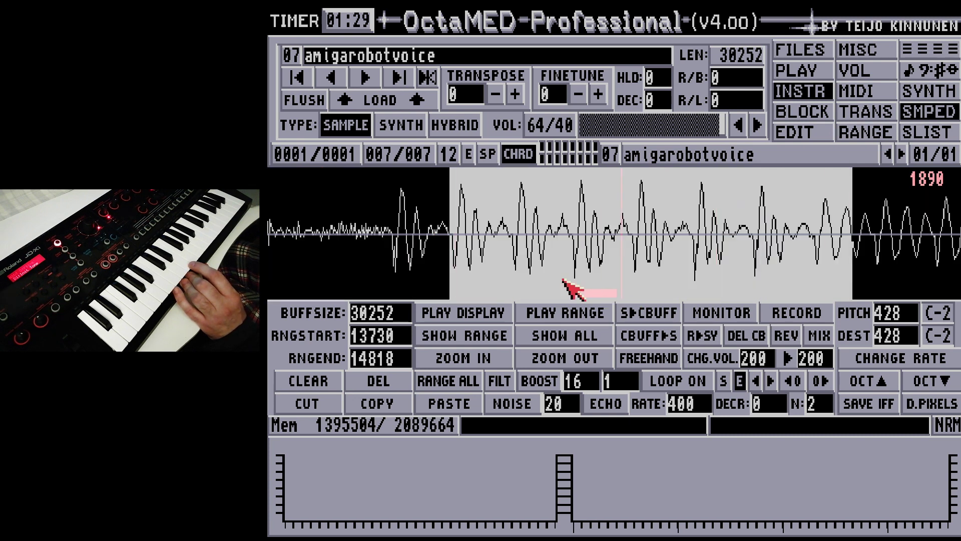
pyautogui.click(398, 232)
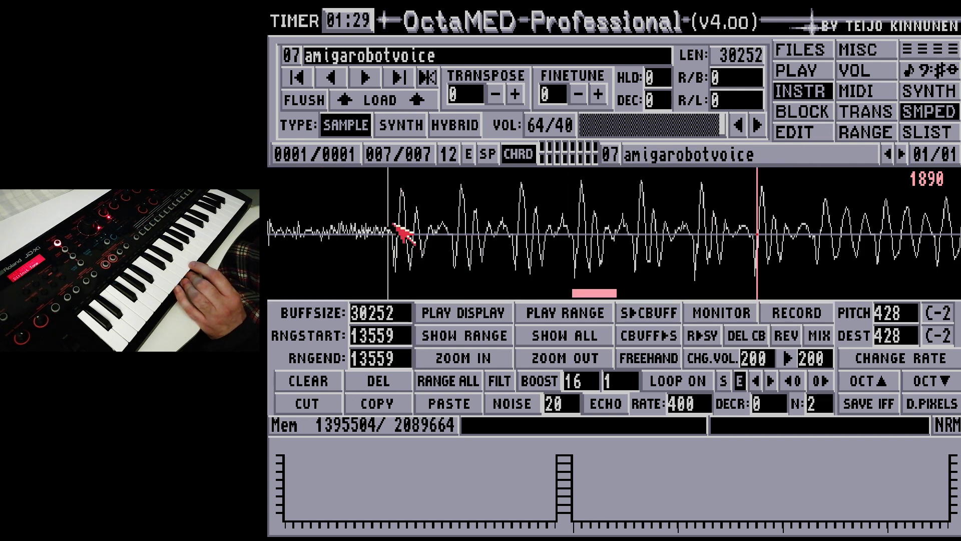
pyautogui.moveTo(450, 222); pyautogui.dragTo(639, 250)
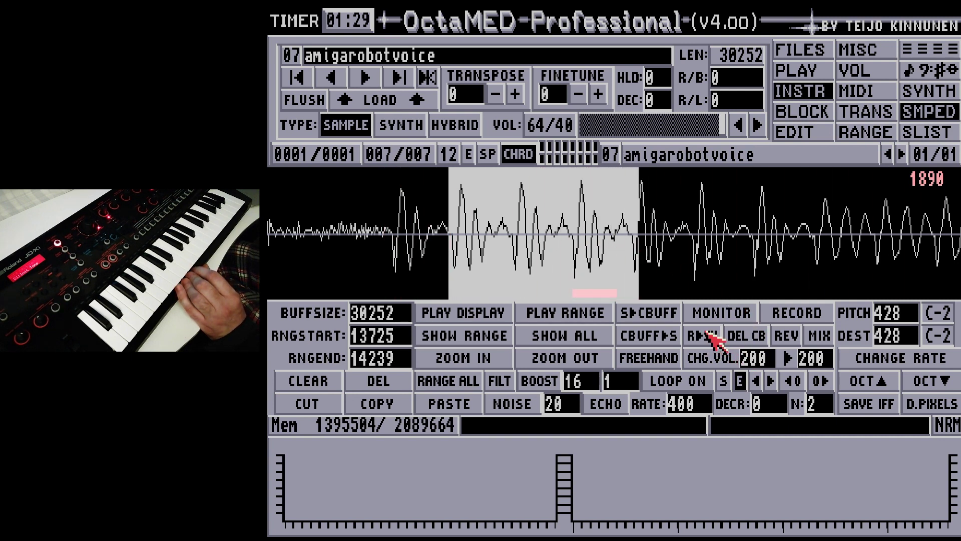
# - Copy the marked cycle with R>SY into the synth editor for SynthAgudo (instrument 06)
pyautogui.click(706, 338)
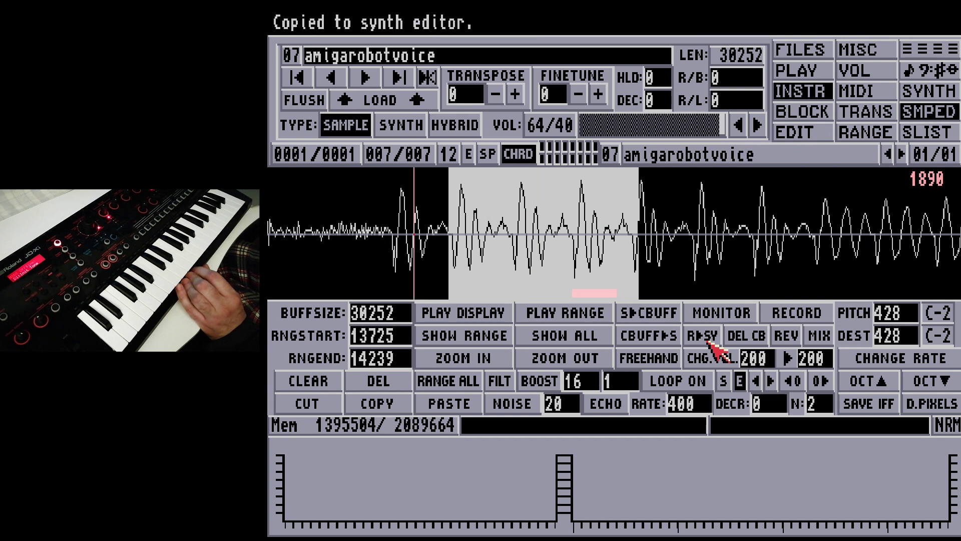
pyautogui.click(615, 153)
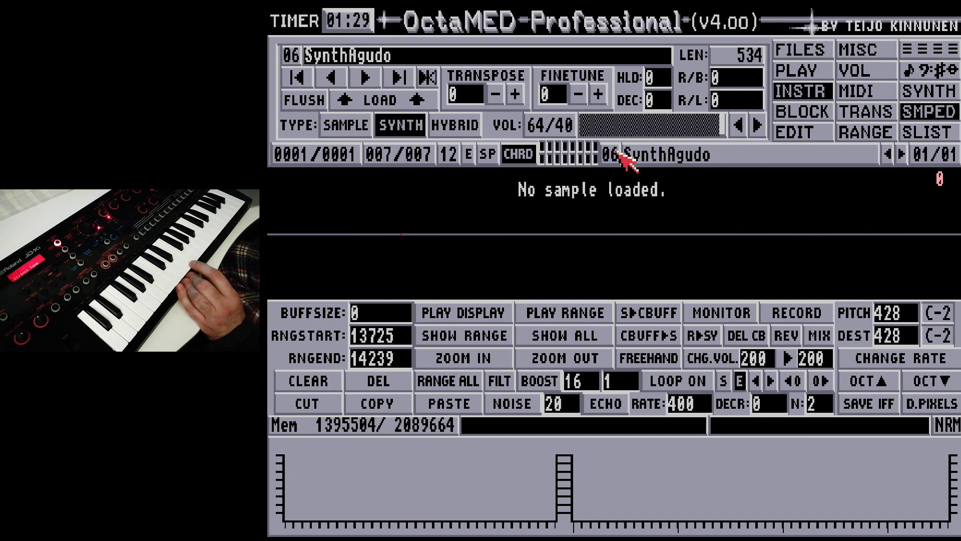
pyautogui.click(924, 91)
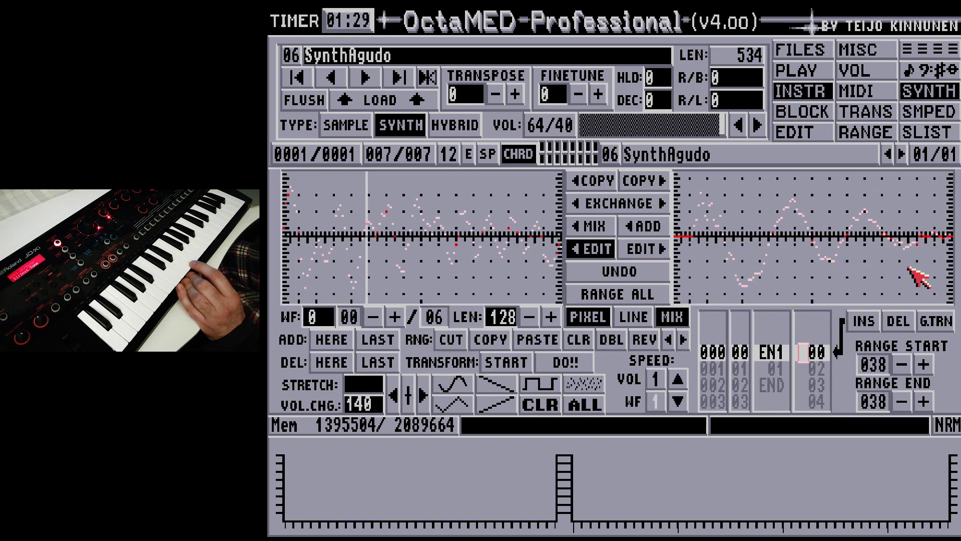
# - Step through SynthAgudo's waveforms to the last one and append a new empty waveform
pyautogui.click(395, 316)
pyautogui.click(395, 317)
pyautogui.click(395, 316)
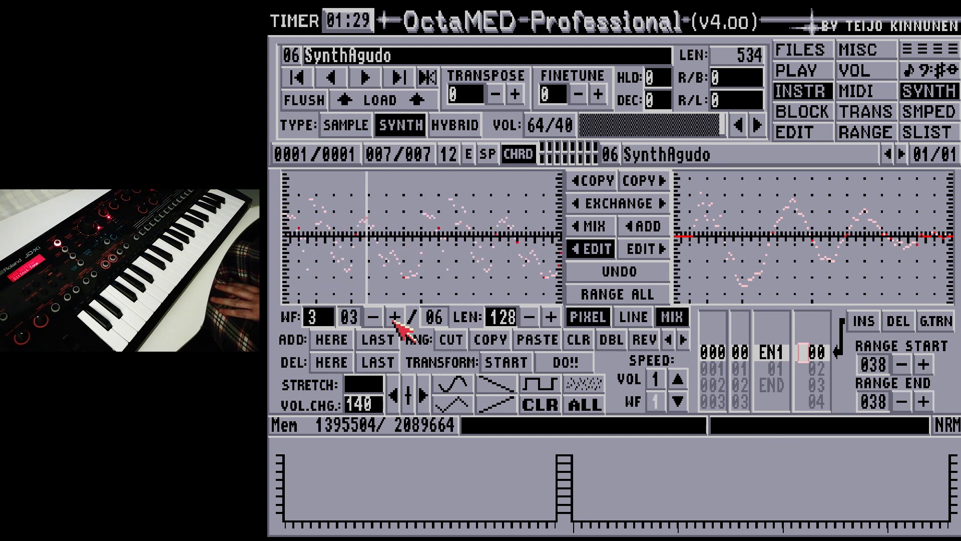
pyautogui.click(373, 318)
pyautogui.click(373, 317)
pyautogui.click(373, 317)
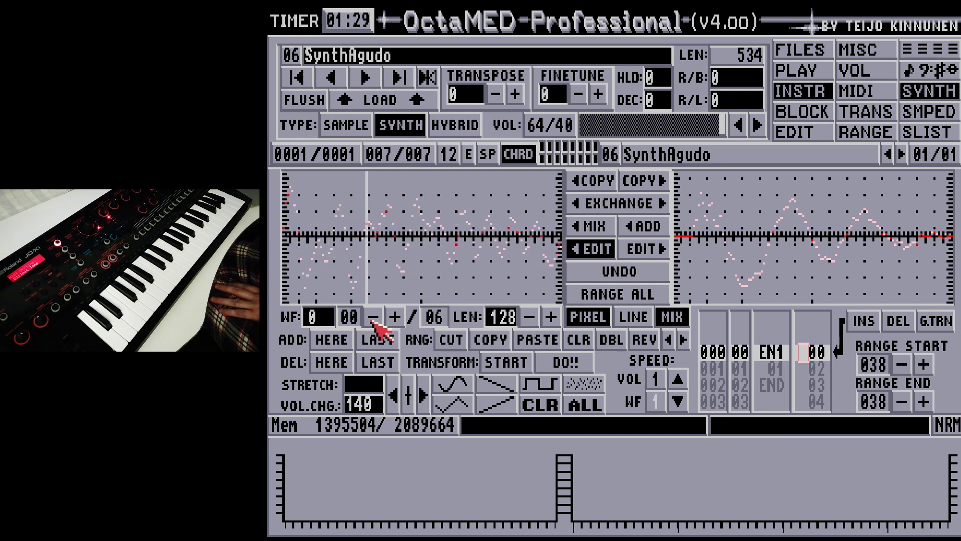
pyautogui.click(403, 319)
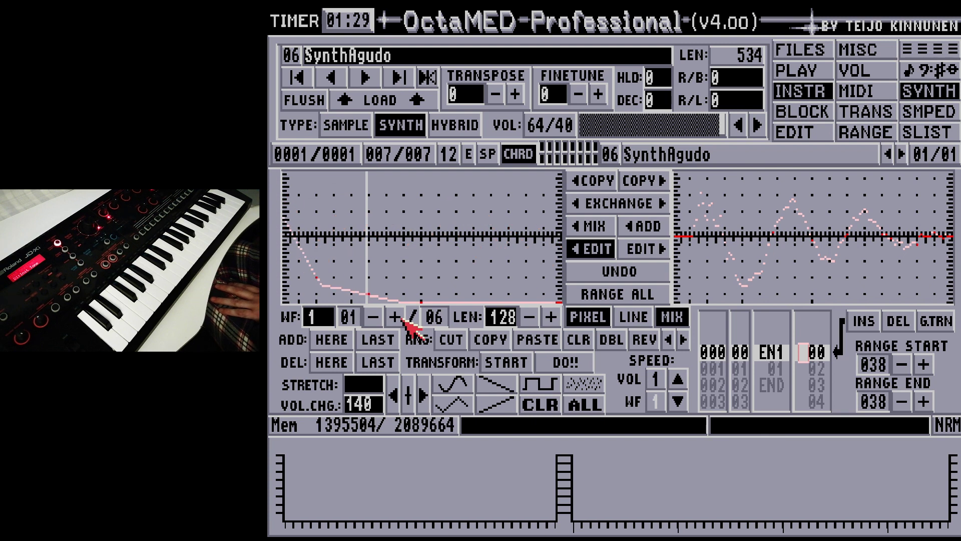
pyautogui.click(402, 318)
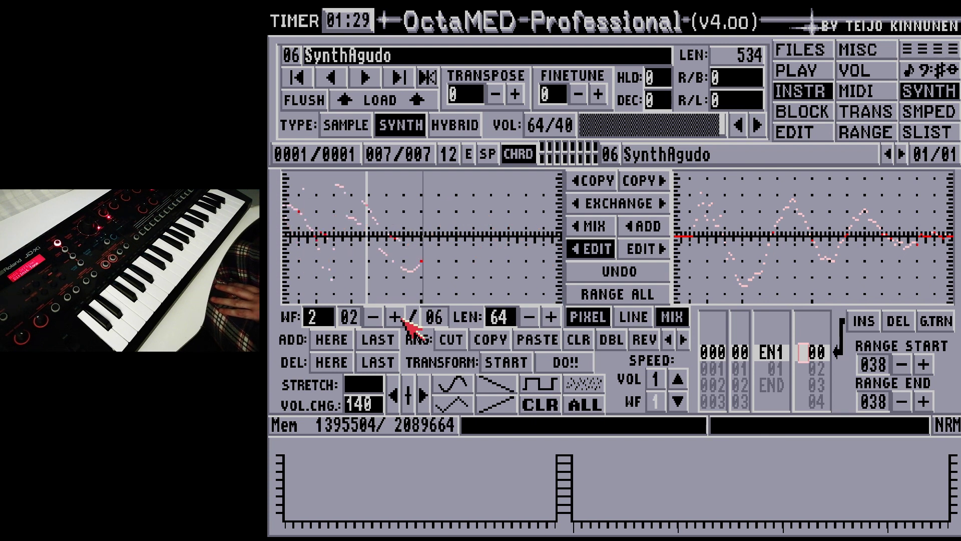
pyautogui.click(403, 318)
pyautogui.click(403, 318)
pyautogui.click(402, 318)
pyautogui.click(403, 318)
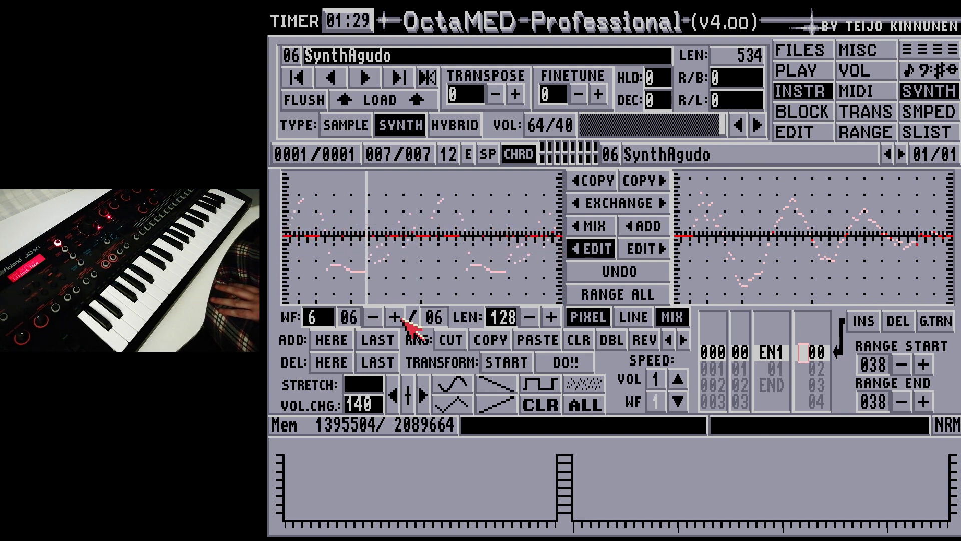
pyautogui.click(382, 339)
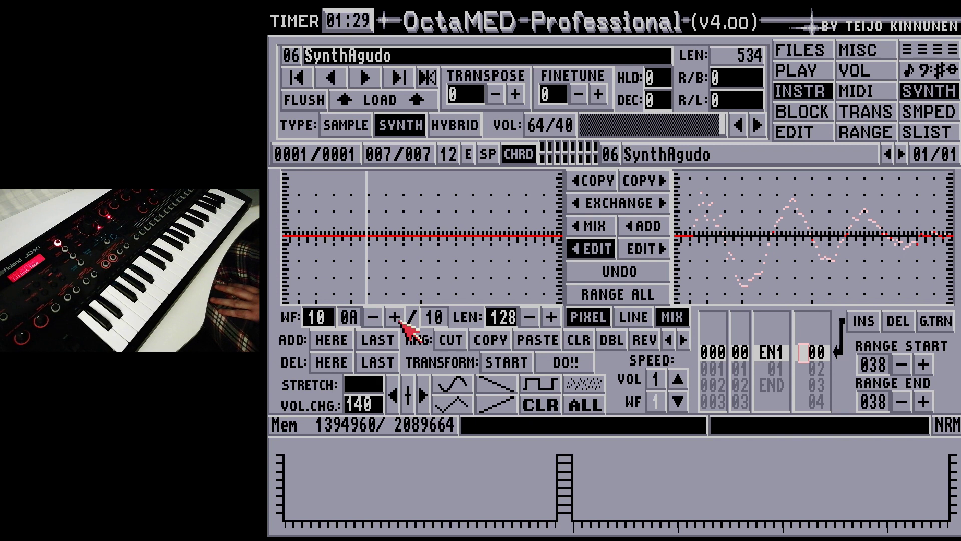
# - Fill the new waveform 0A with the copied amigarobotvoice cycle, then browse down the list
pyautogui.click(594, 181)
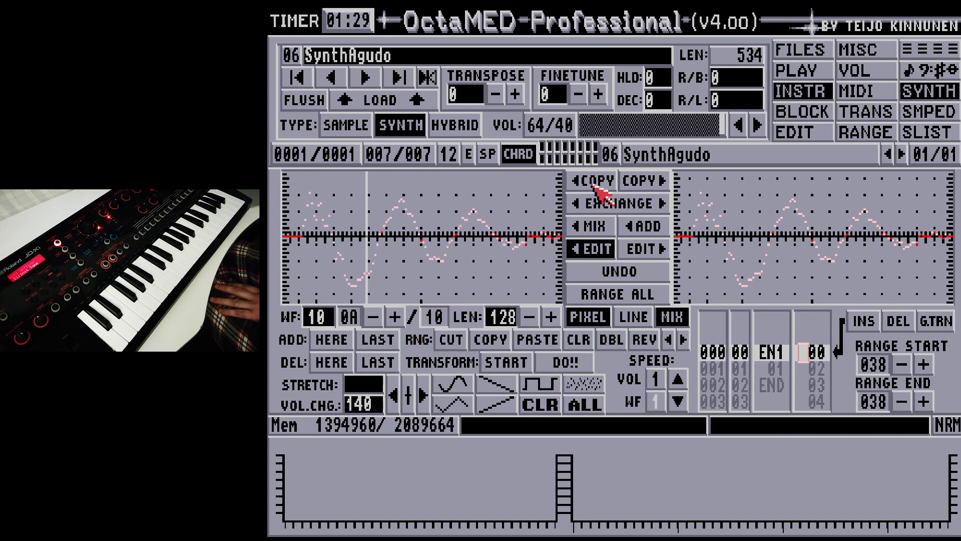
pyautogui.click(372, 317)
pyautogui.click(372, 317)
pyautogui.click(371, 317)
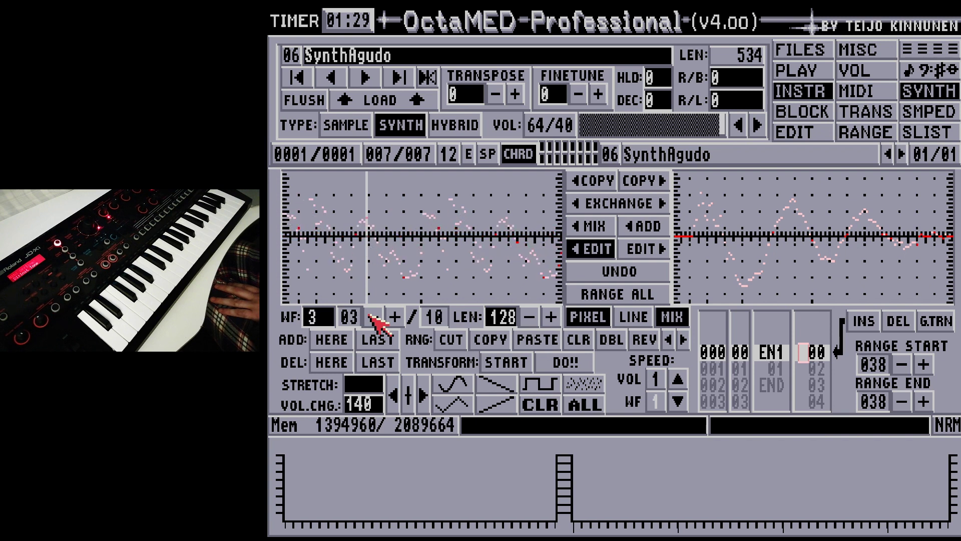
pyautogui.click(371, 317)
# - Copy waveform 00's noisy cycle into waveform 02
pyautogui.click(373, 318)
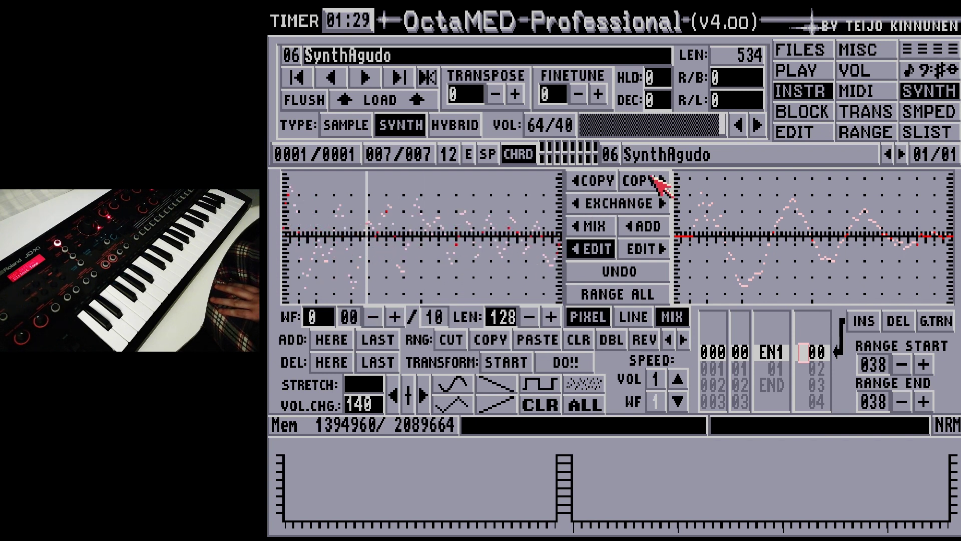
pyautogui.click(653, 178)
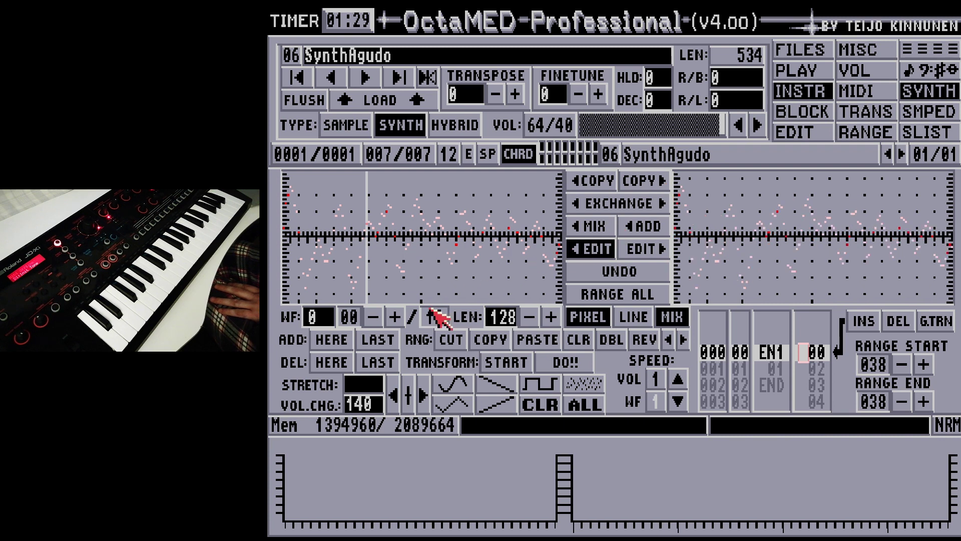
pyautogui.click(394, 317)
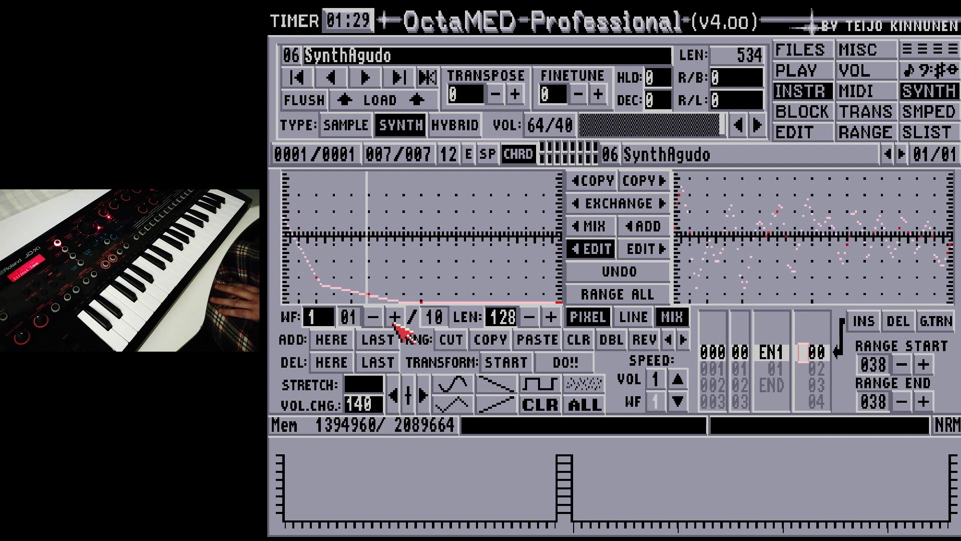
pyautogui.click(395, 318)
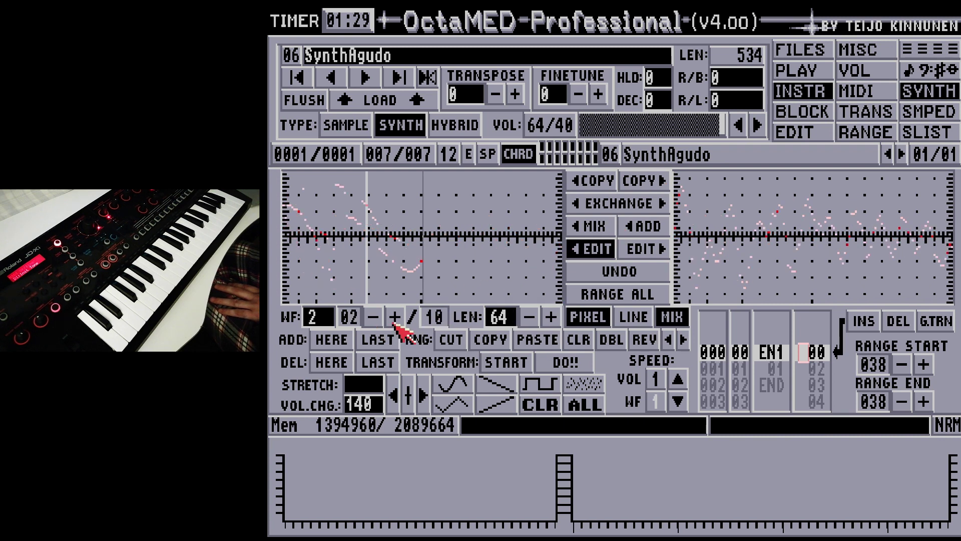
pyautogui.click(593, 184)
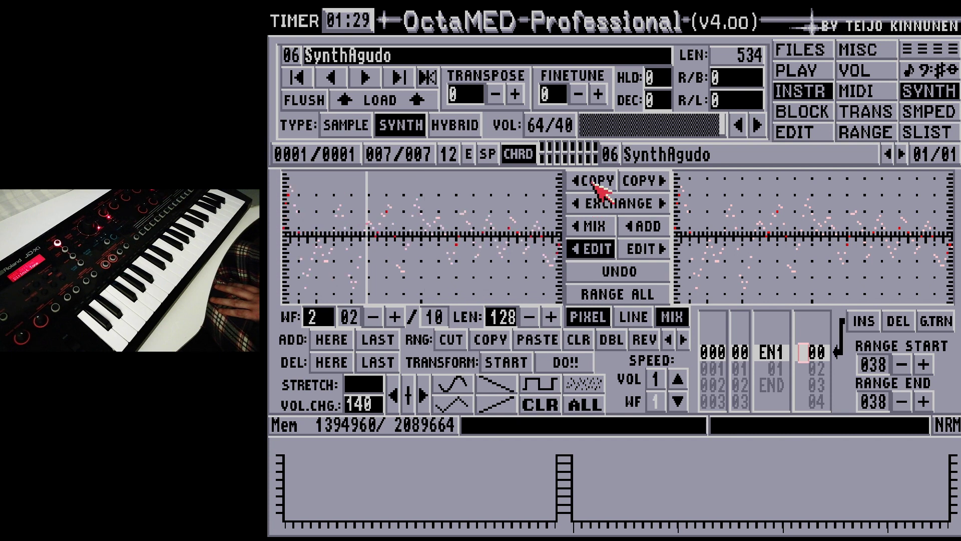
# - Step up through the waveforms to inspect them, then back down to waveform 02
pyautogui.click(394, 318)
pyautogui.click(393, 318)
pyautogui.click(394, 318)
pyautogui.click(394, 318)
pyautogui.click(394, 319)
pyautogui.click(394, 319)
pyautogui.click(393, 318)
pyautogui.click(393, 319)
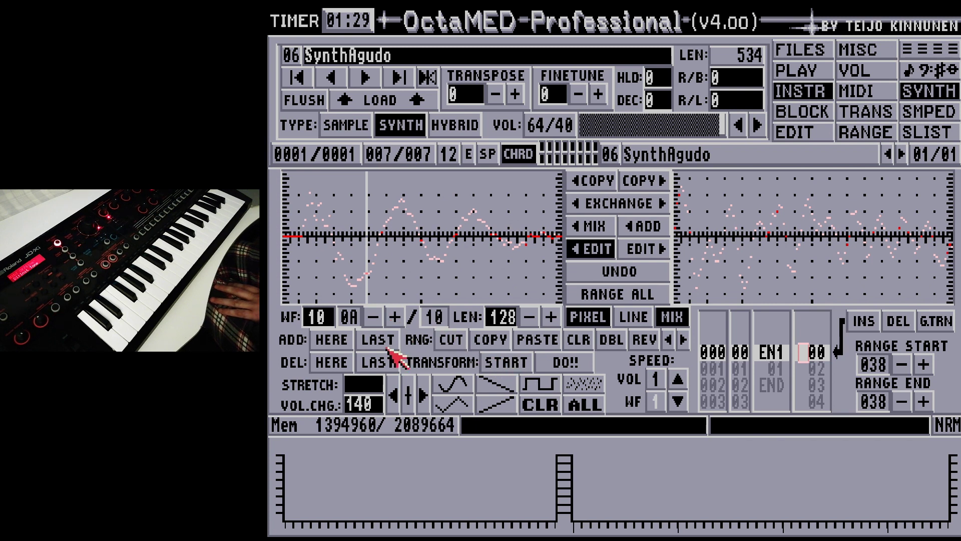
pyautogui.click(373, 319)
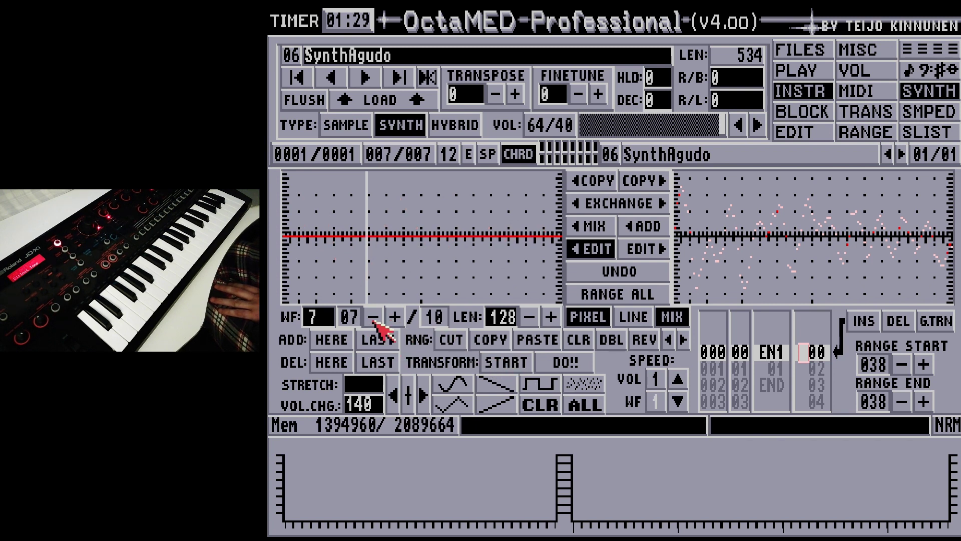
pyautogui.click(373, 318)
pyautogui.click(373, 318)
pyautogui.click(374, 318)
pyautogui.click(373, 319)
pyautogui.click(374, 318)
pyautogui.click(373, 318)
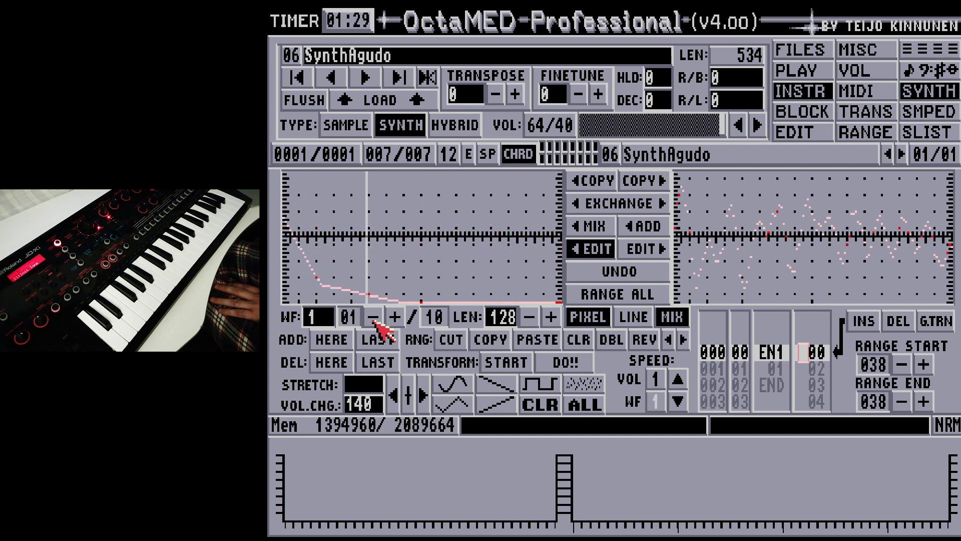
pyautogui.click(395, 317)
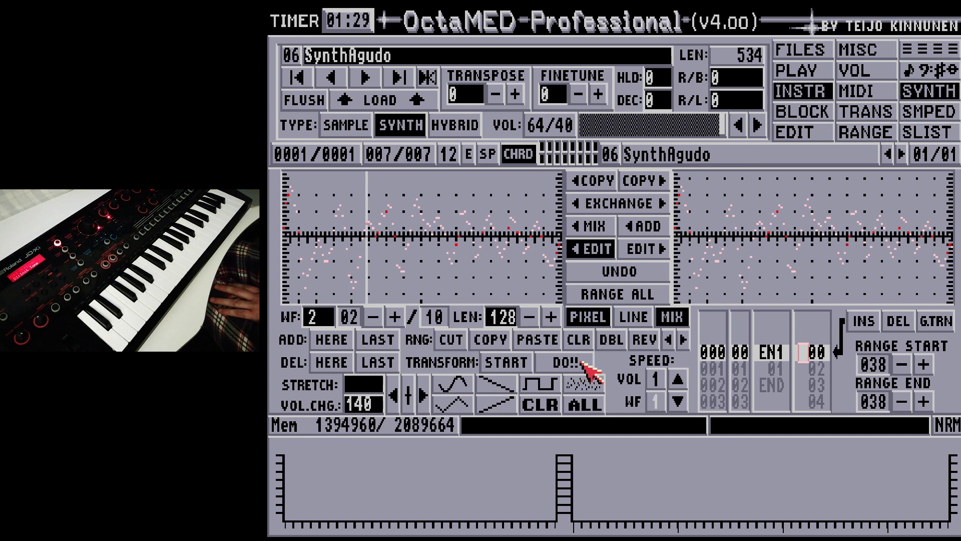
# - Browse up to waveform 0A, back down, and on to waveform 06
pyautogui.click(395, 317)
pyautogui.click(395, 317)
pyautogui.click(395, 317)
pyautogui.click(395, 317)
pyautogui.click(395, 317)
pyautogui.click(395, 317)
pyautogui.click(395, 317)
pyautogui.click(395, 317)
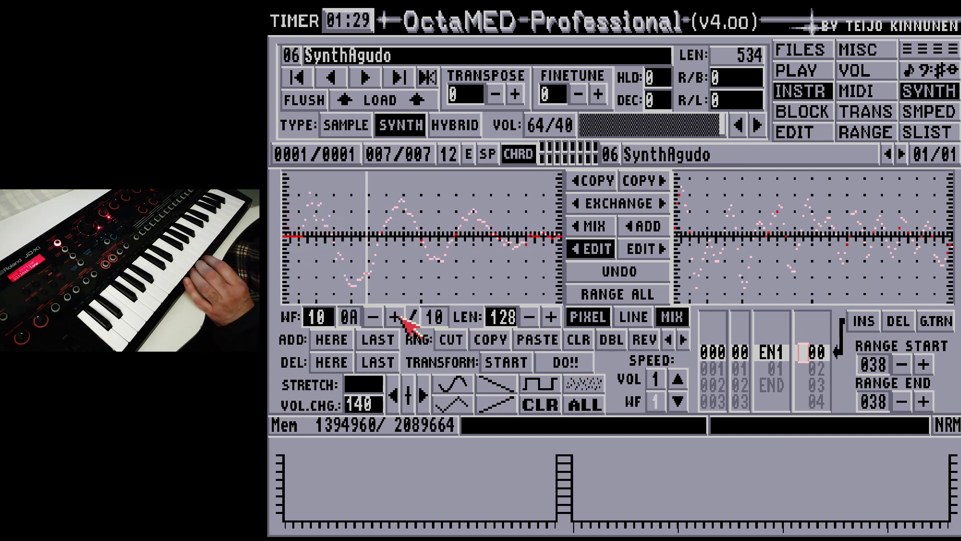
pyautogui.click(373, 316)
pyautogui.click(373, 316)
pyautogui.click(373, 317)
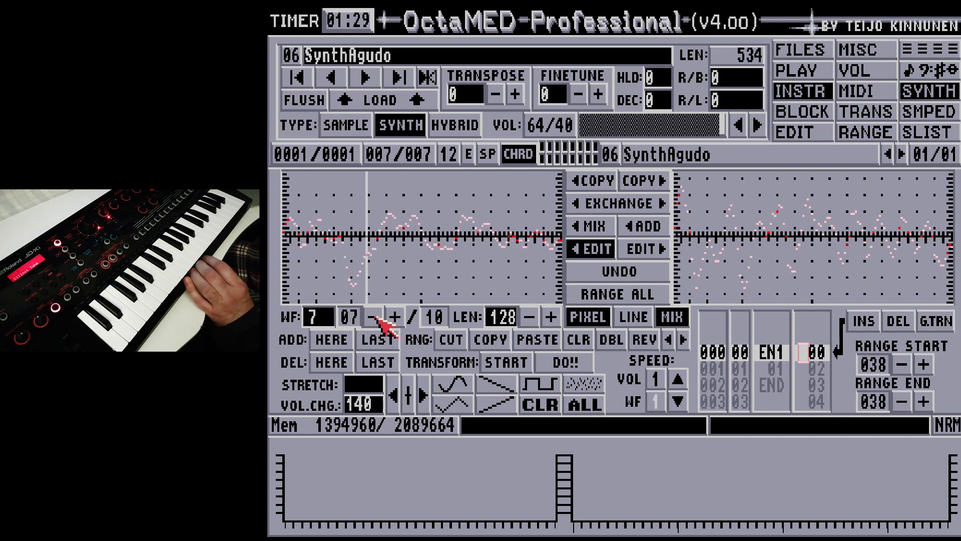
pyautogui.click(373, 317)
pyautogui.click(373, 317)
pyautogui.click(373, 317)
pyautogui.click(373, 317)
pyautogui.click(373, 317)
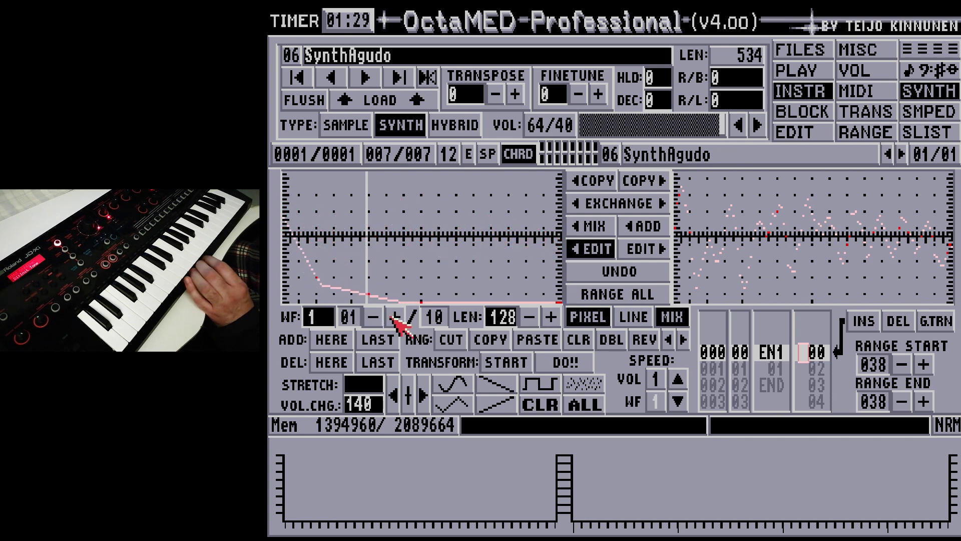
pyautogui.click(395, 317)
pyautogui.click(395, 317)
pyautogui.click(395, 317)
pyautogui.click(395, 316)
pyautogui.click(395, 317)
pyautogui.click(395, 317)
pyautogui.click(395, 317)
pyautogui.click(395, 317)
pyautogui.click(395, 317)
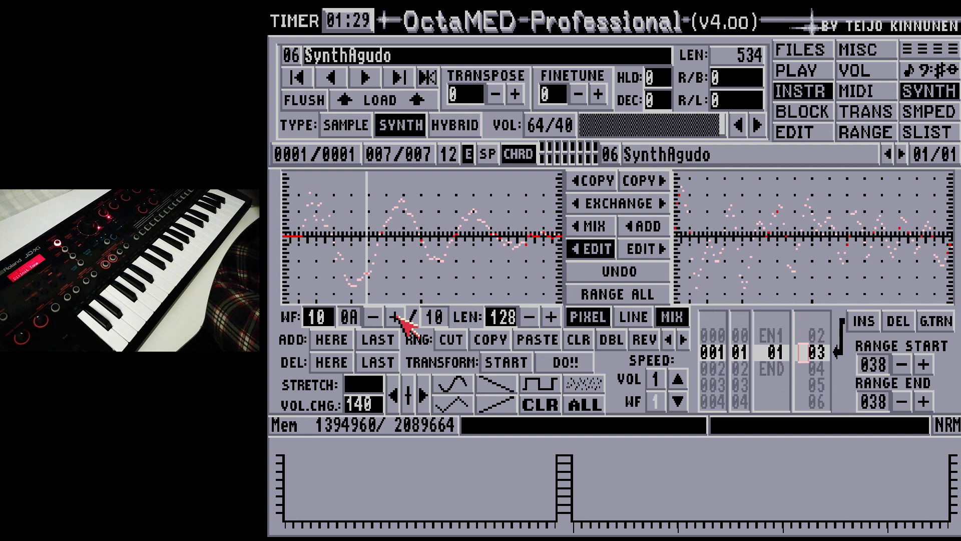
# - End the waveform sequence after 0A and raise the volume list speed to 3
pyautogui.press('Delete')
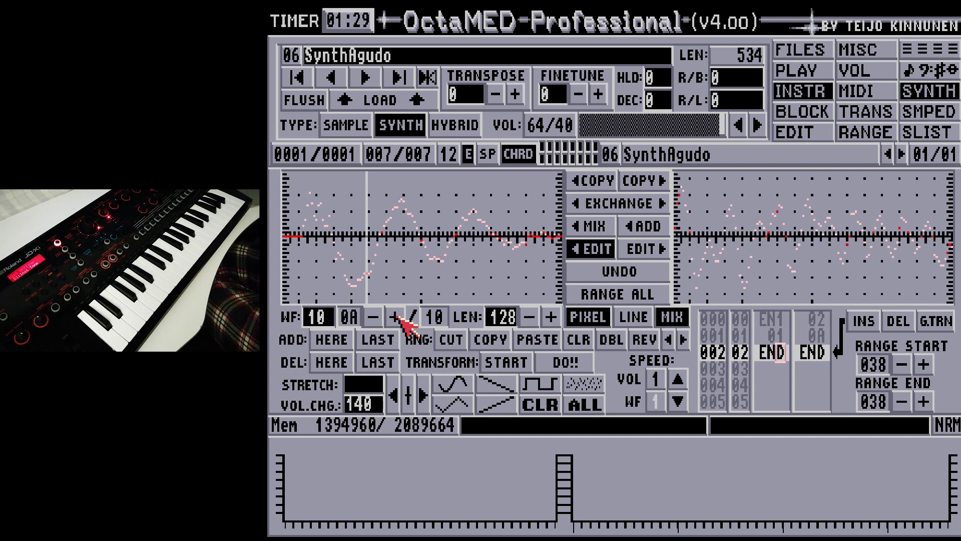
pyautogui.press('Up')
pyautogui.press('Right')
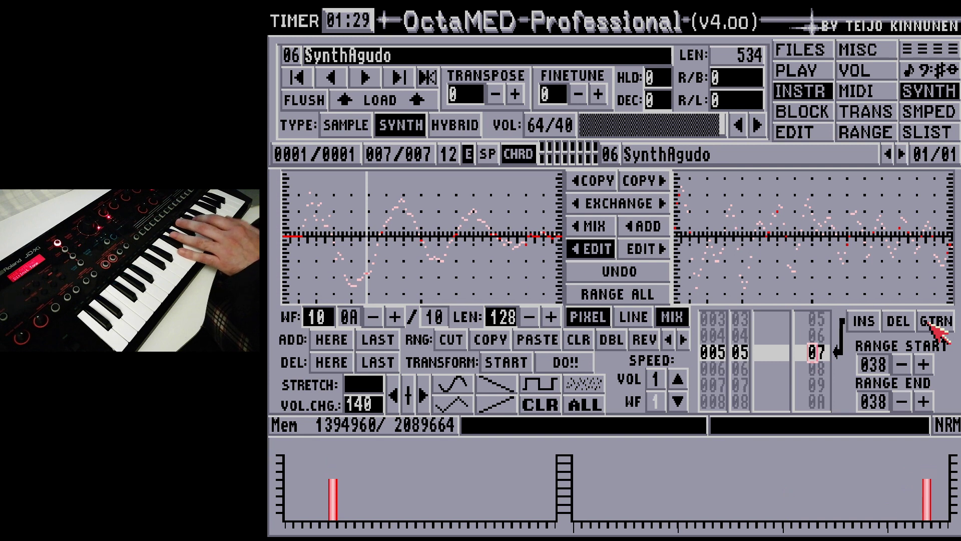
pyautogui.click(678, 383)
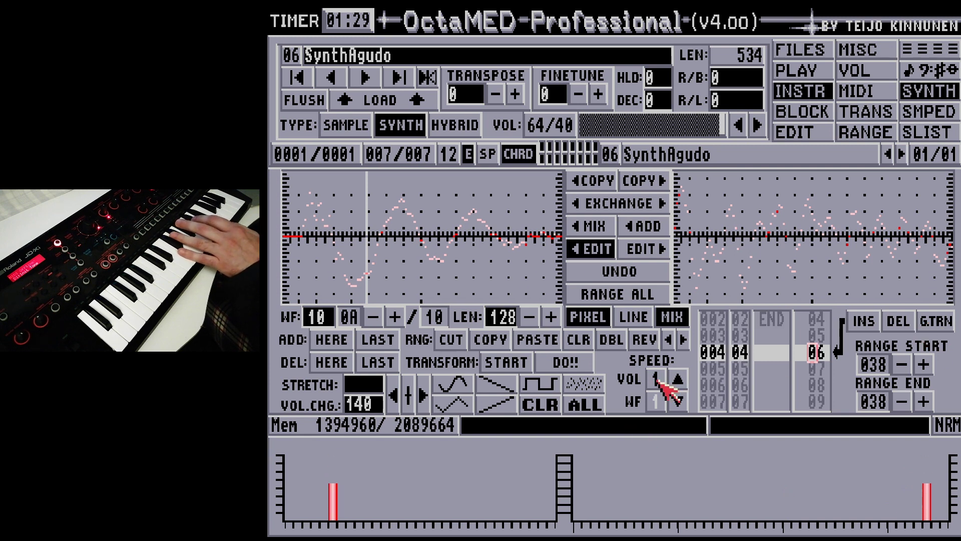
pyautogui.click(681, 381)
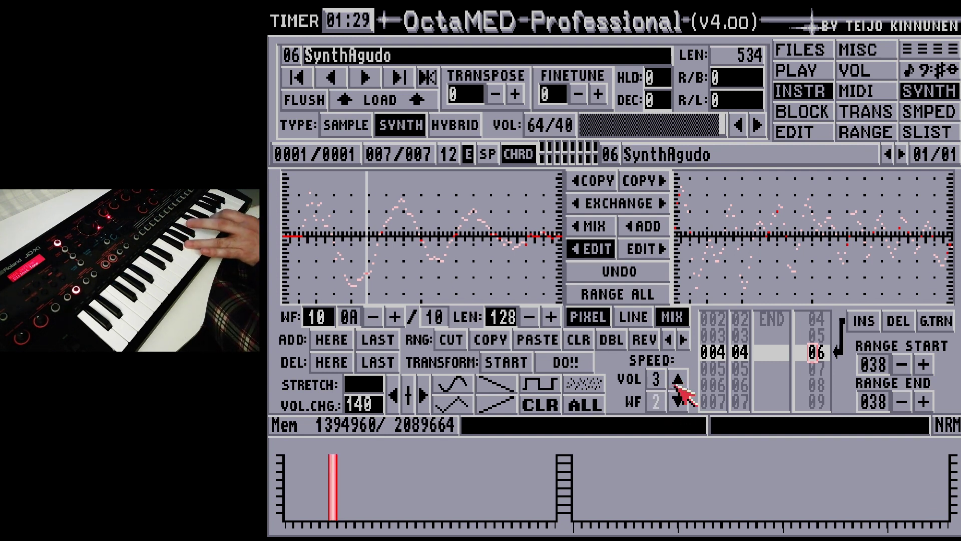
# - Raise both the volume and waveform list speeds to 5
pyautogui.click(679, 389)
pyautogui.click(679, 389)
pyautogui.click(679, 385)
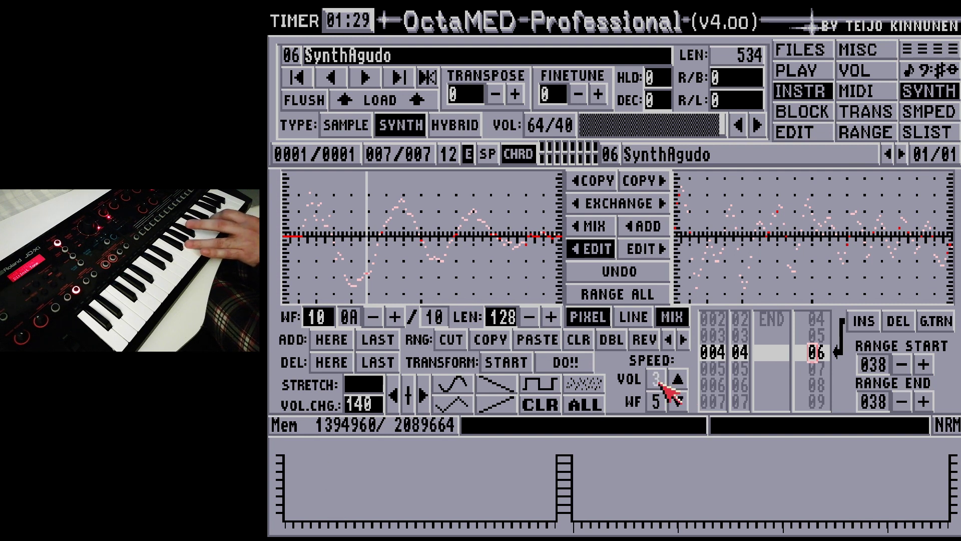
pyautogui.click(679, 386)
pyautogui.click(679, 385)
# - Extend the waveform list with descending entries from 0A down to 02, then JMP 00
pyautogui.click(622, 17)
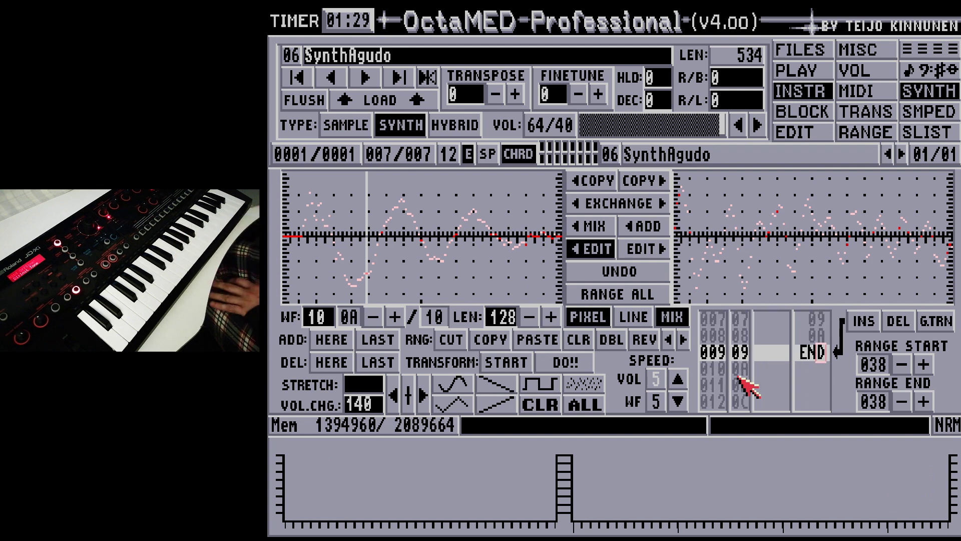
pyautogui.write('00')
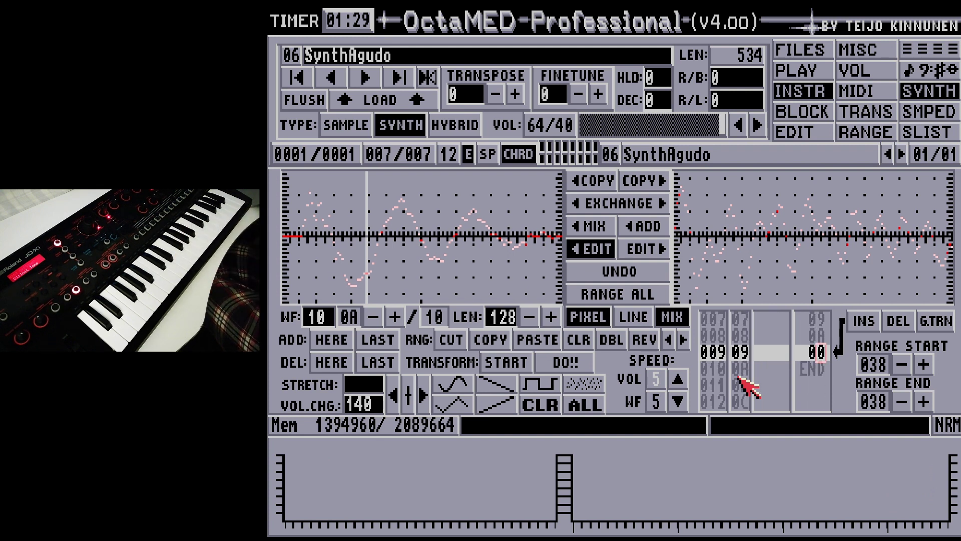
pyautogui.write('2')
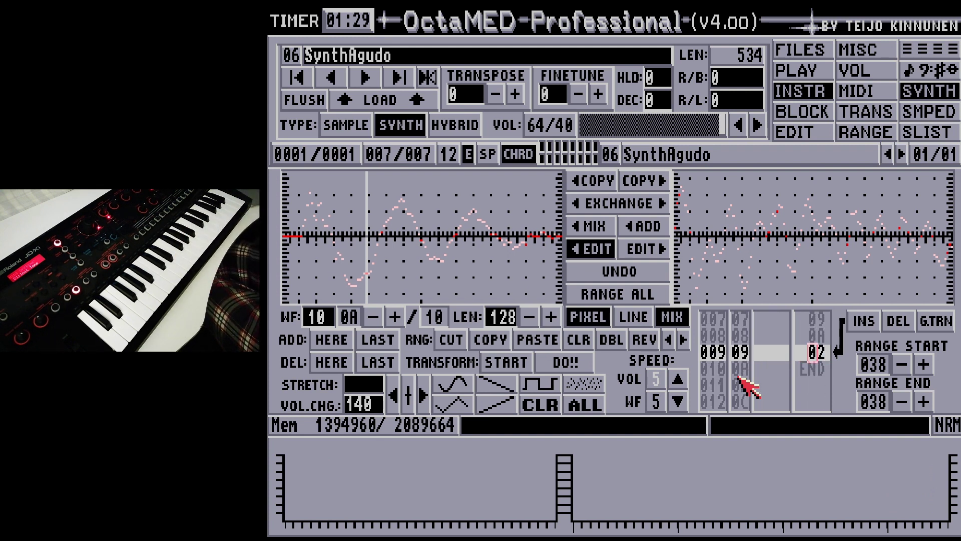
pyautogui.click(936, 323)
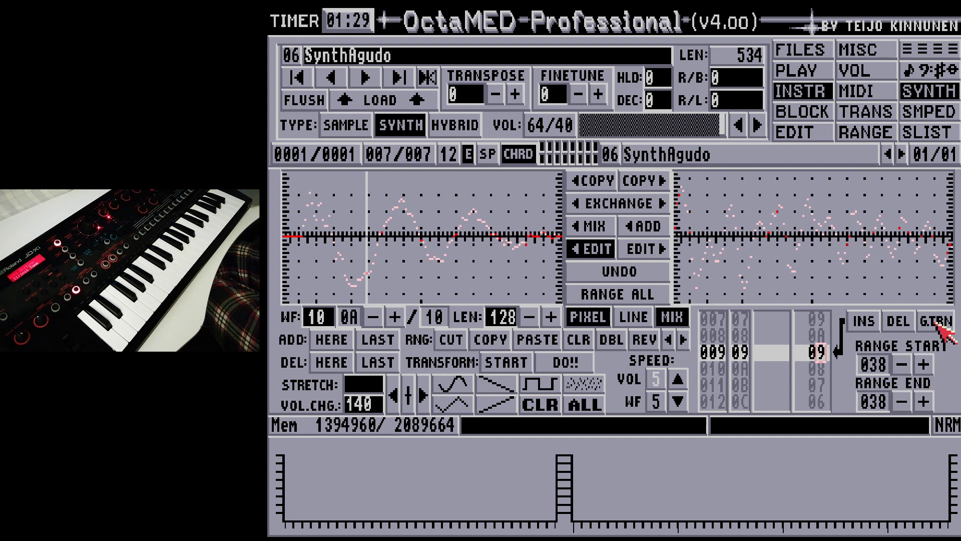
pyautogui.press('Down')
pyautogui.press('Down')
pyautogui.press('Down')
pyautogui.press('Down')
pyautogui.press('Down')
pyautogui.press('Down')
pyautogui.press('Down')
pyautogui.press('Down')
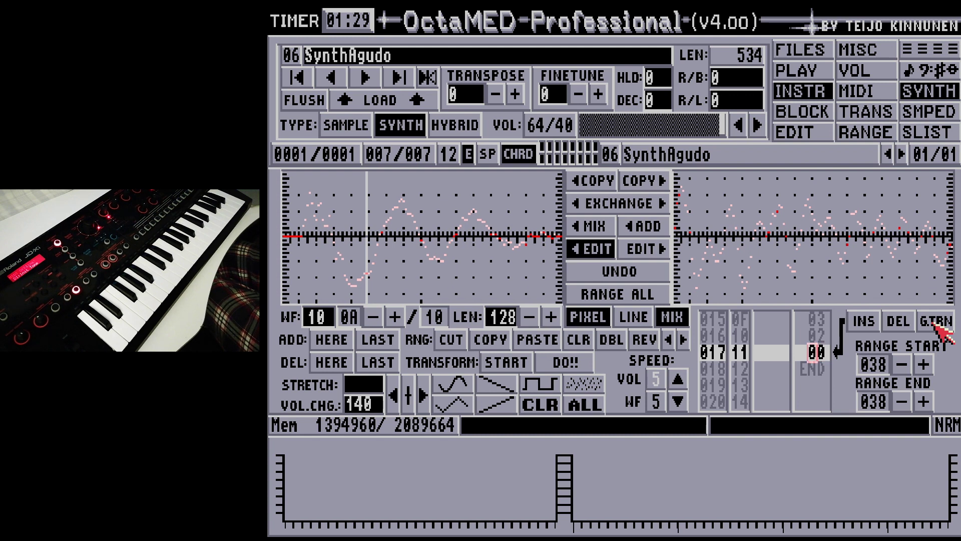
pyautogui.press('Down')
pyautogui.press('Up')
pyautogui.press('Up')
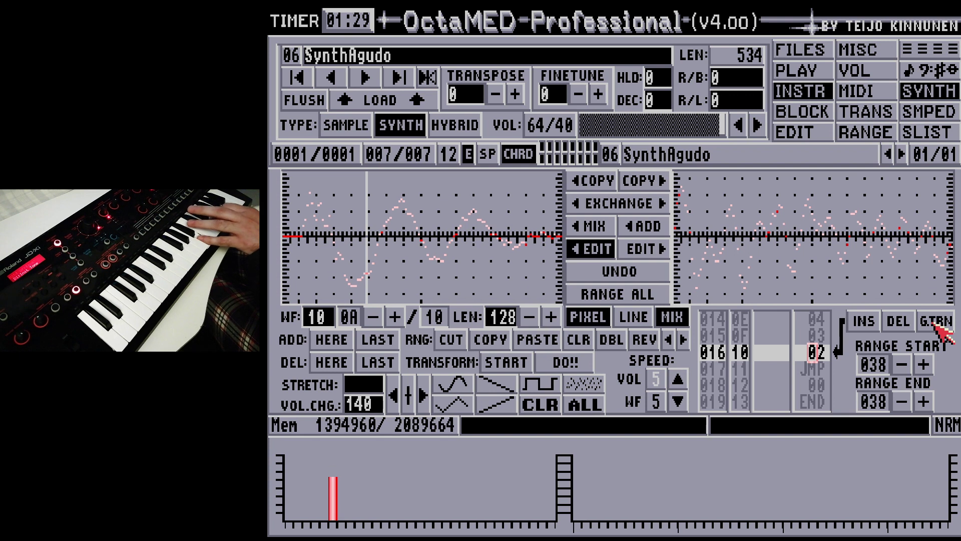
# - Set SynthAgudo's volume list speed to 3 and waveform list speed to 2
pyautogui.click(655, 403)
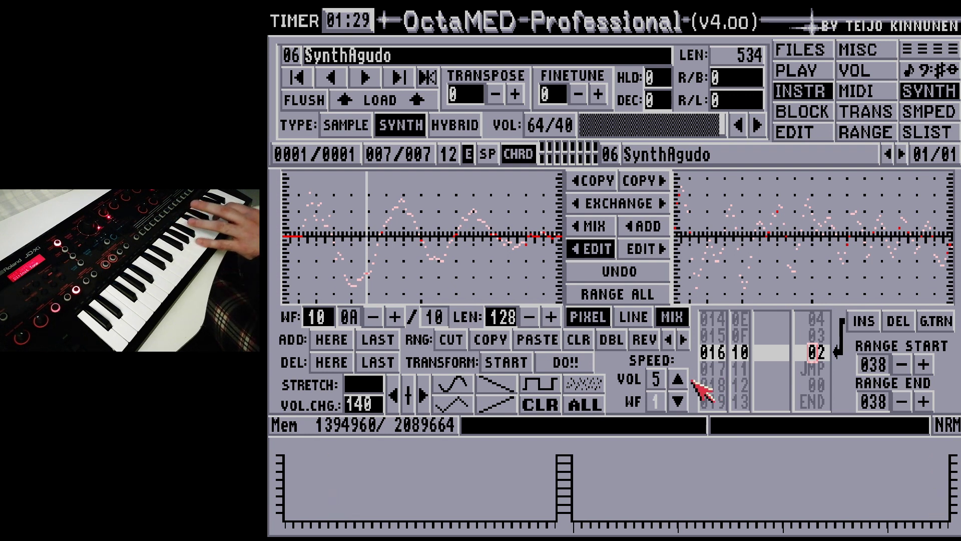
pyautogui.click(676, 401)
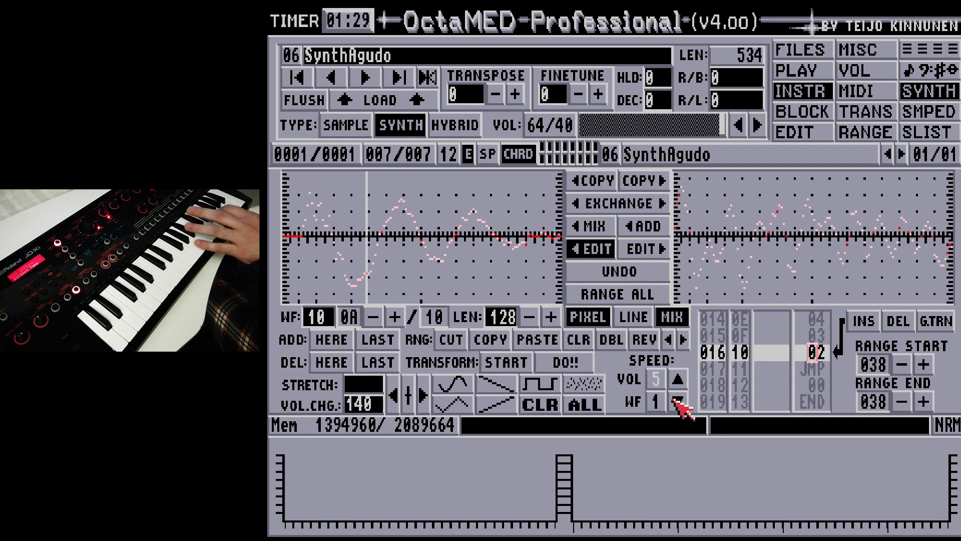
pyautogui.click(677, 401)
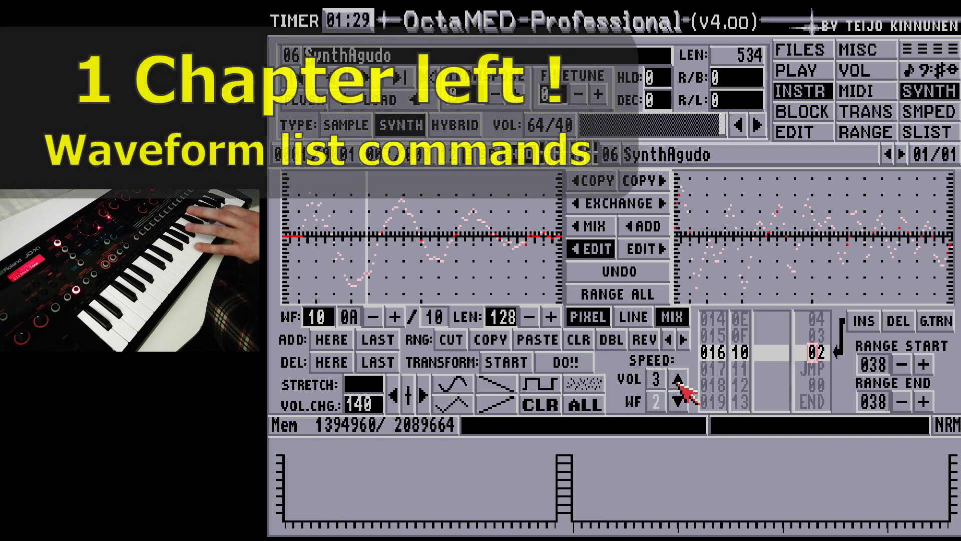
pyautogui.click(677, 401)
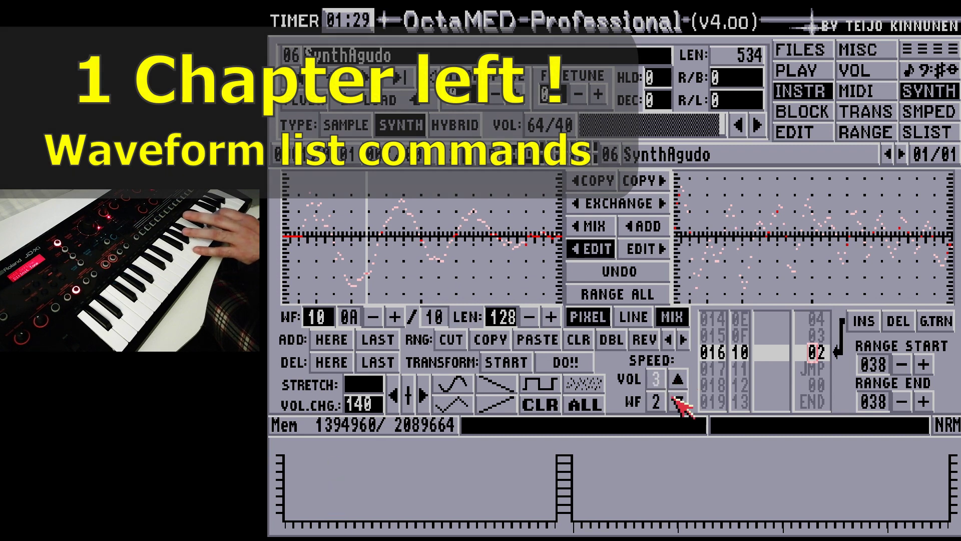